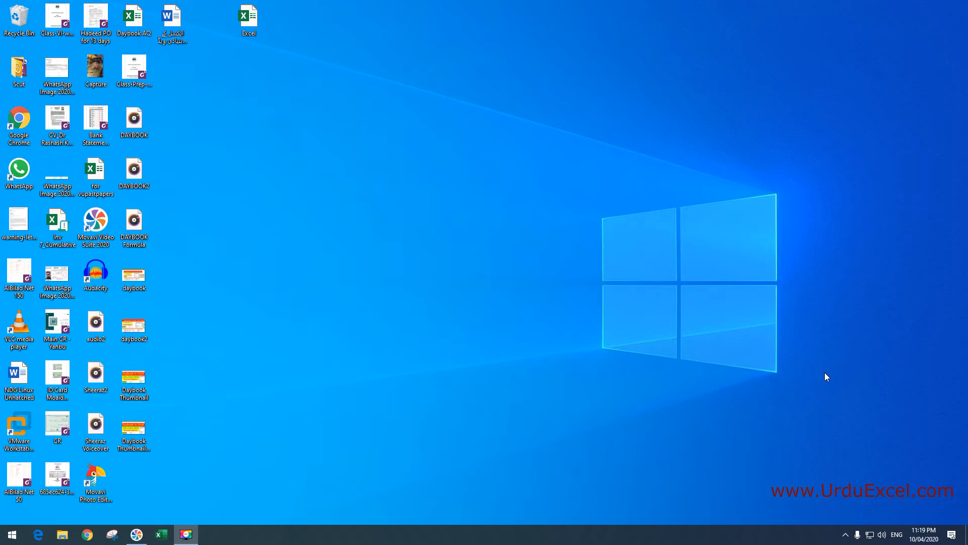
Start Excel, browse the full template gallery, and preview then close the Academic calendar template
click(162, 536)
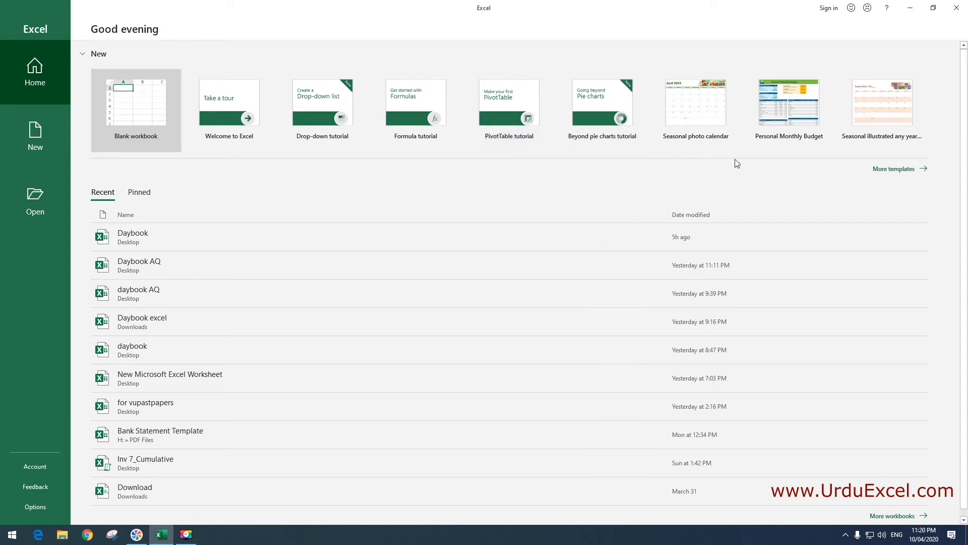
click(891, 174)
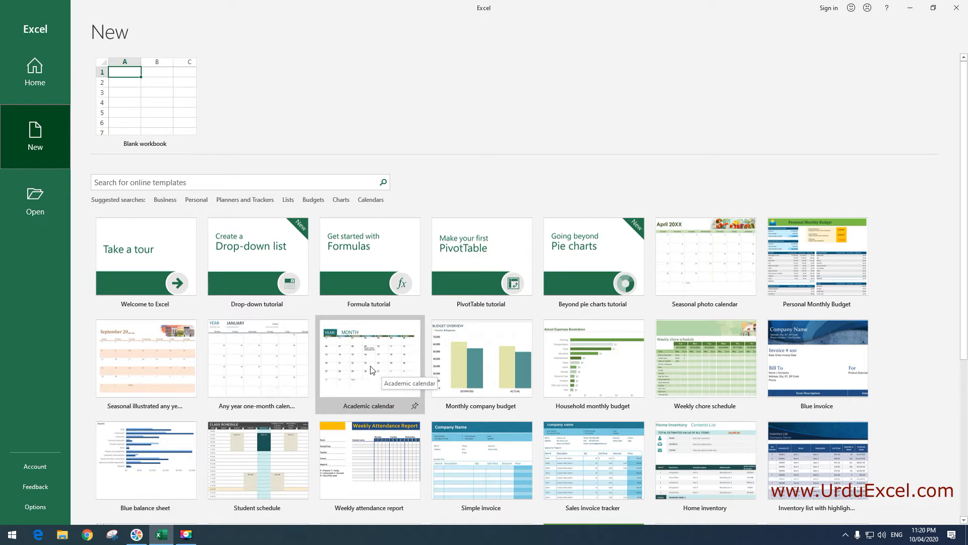
click(382, 370)
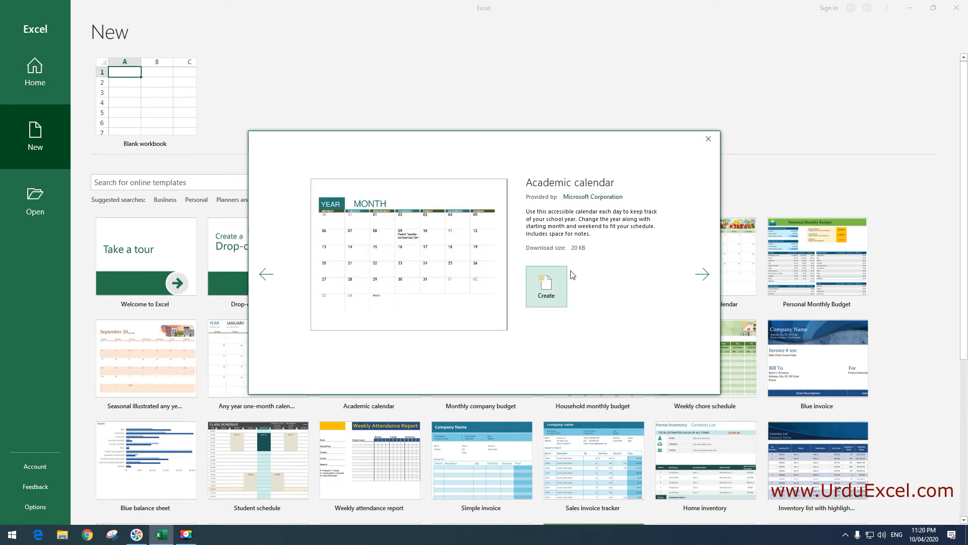
click(709, 139)
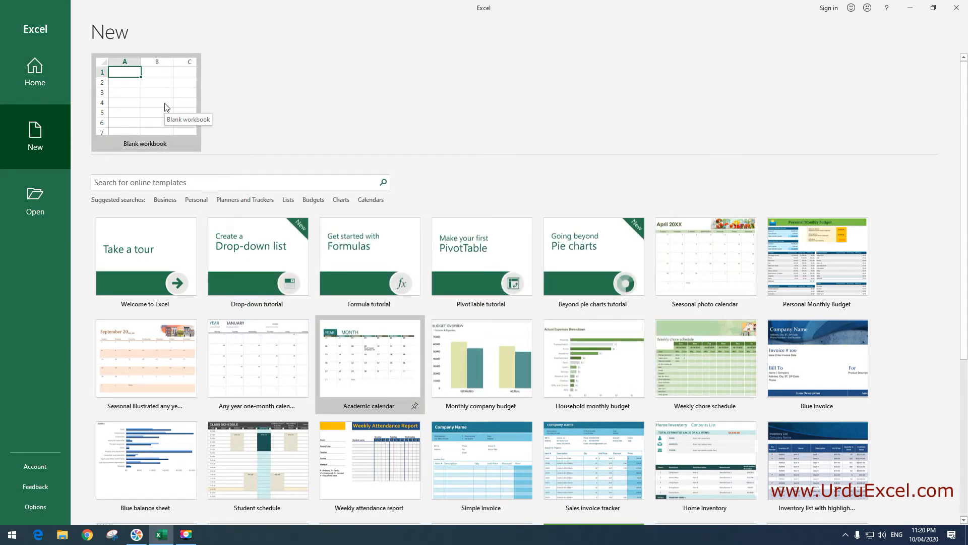
Create a new blank workbook from the New page
click(167, 107)
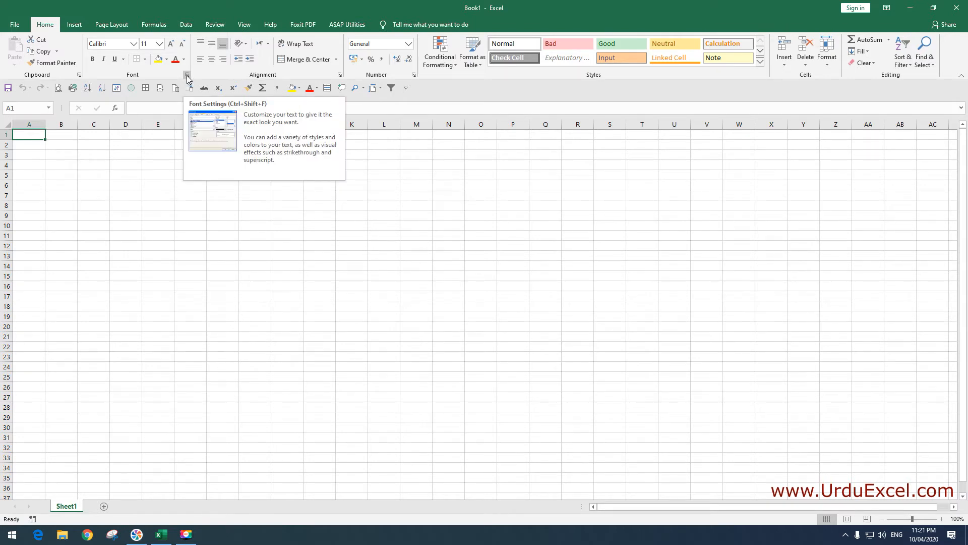
Open the Font settings and cancel them unchanged, then show the Data tab commands
click(187, 75)
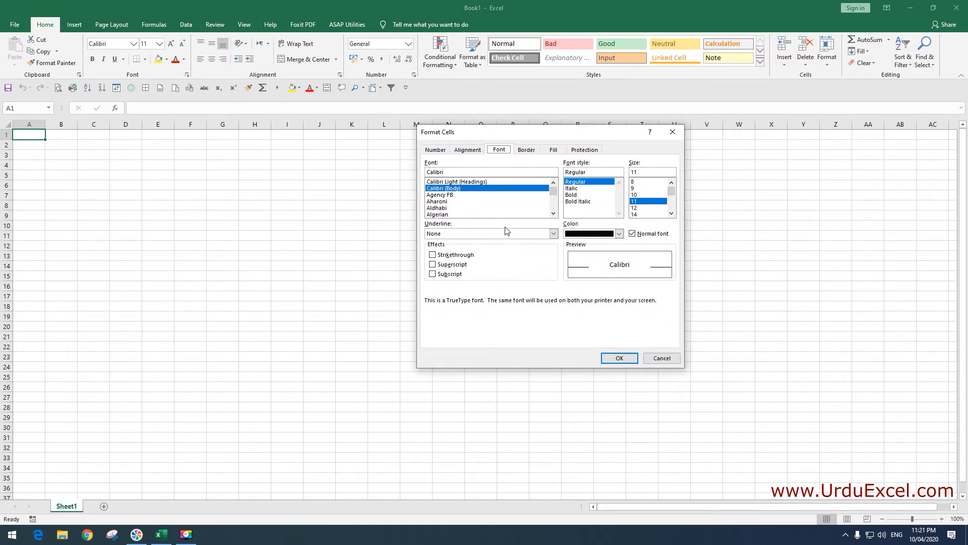
click(657, 358)
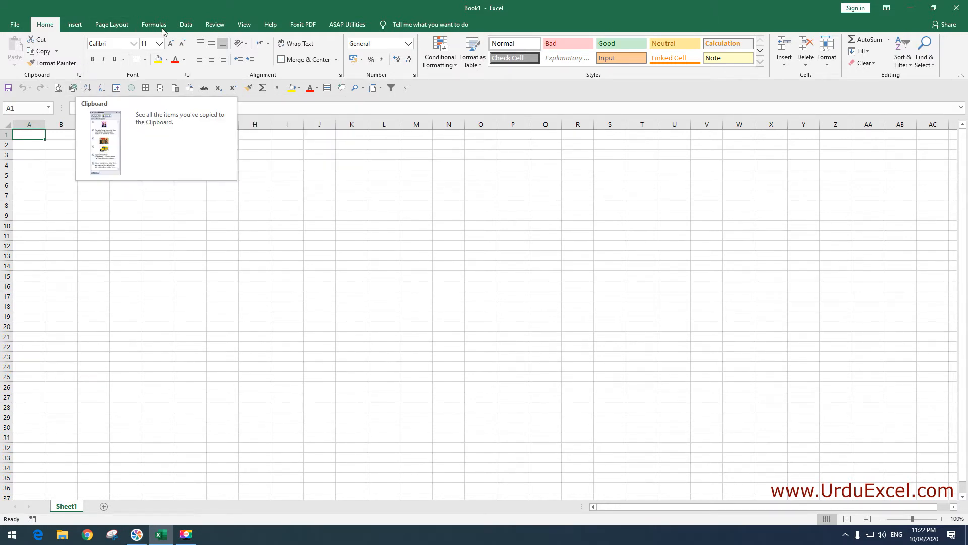
click(184, 25)
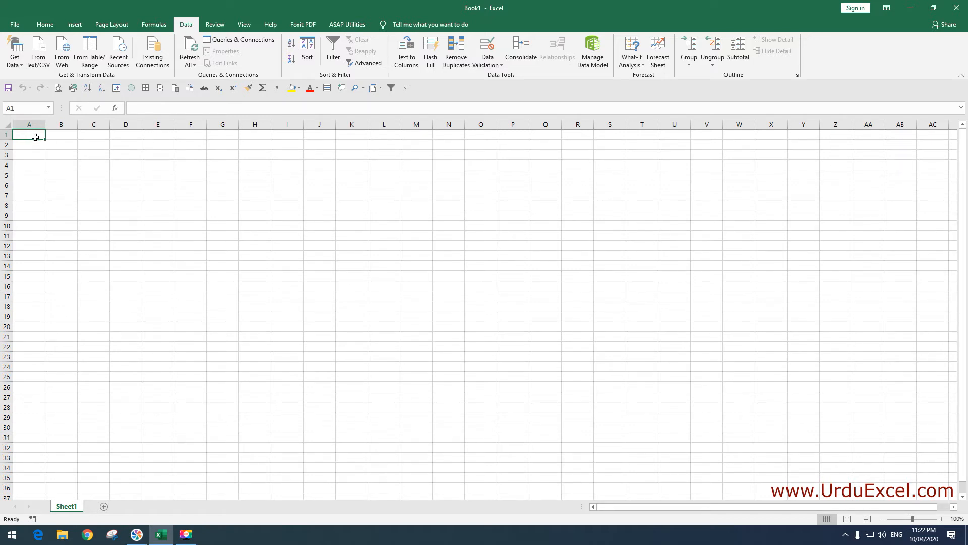
click(60, 137)
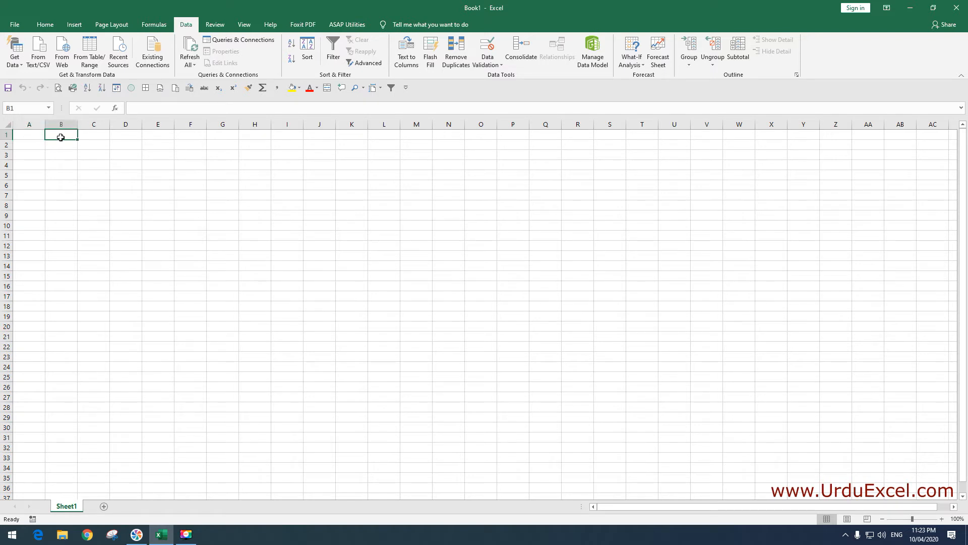
click(26, 135)
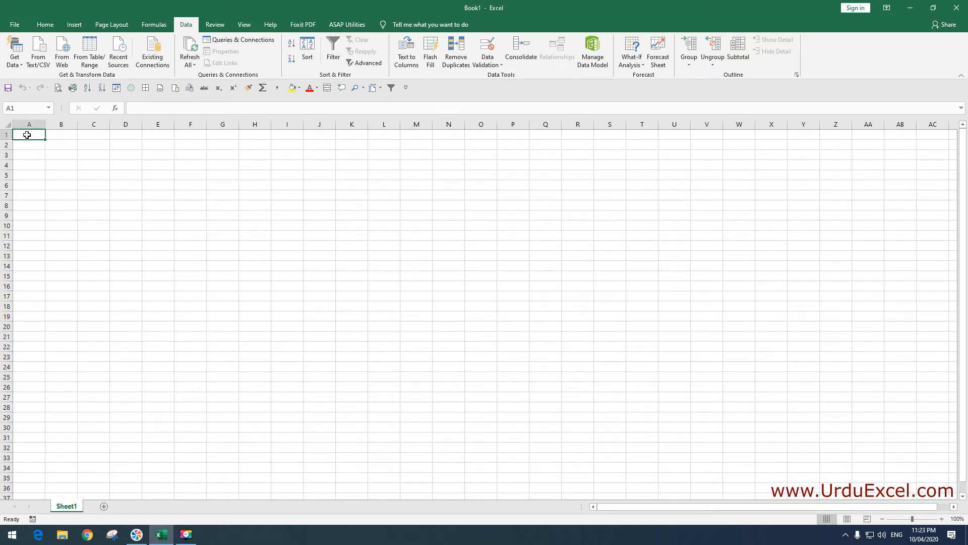
click(6, 134)
click(7, 145)
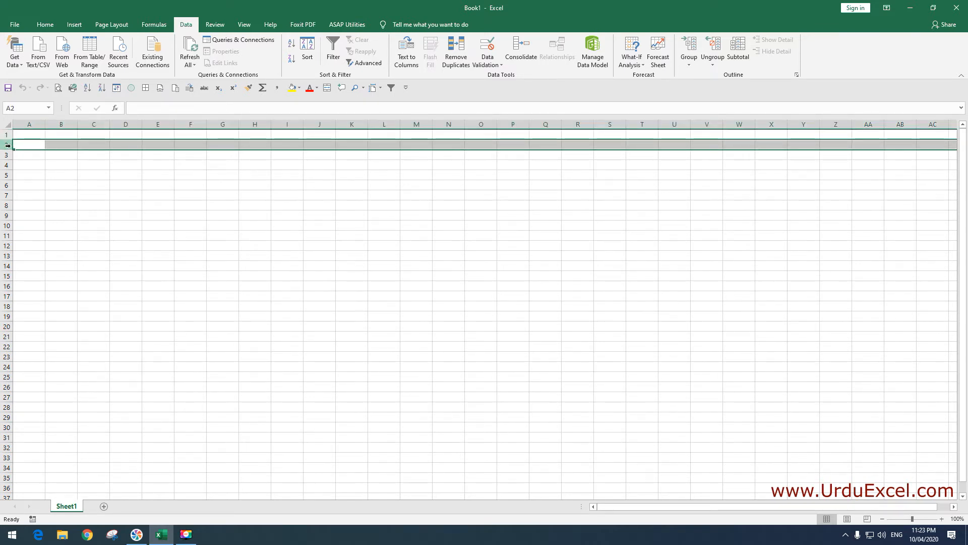
drag(94, 135, 95, 227)
click(45, 206)
drag(45, 207, 164, 207)
click(96, 207)
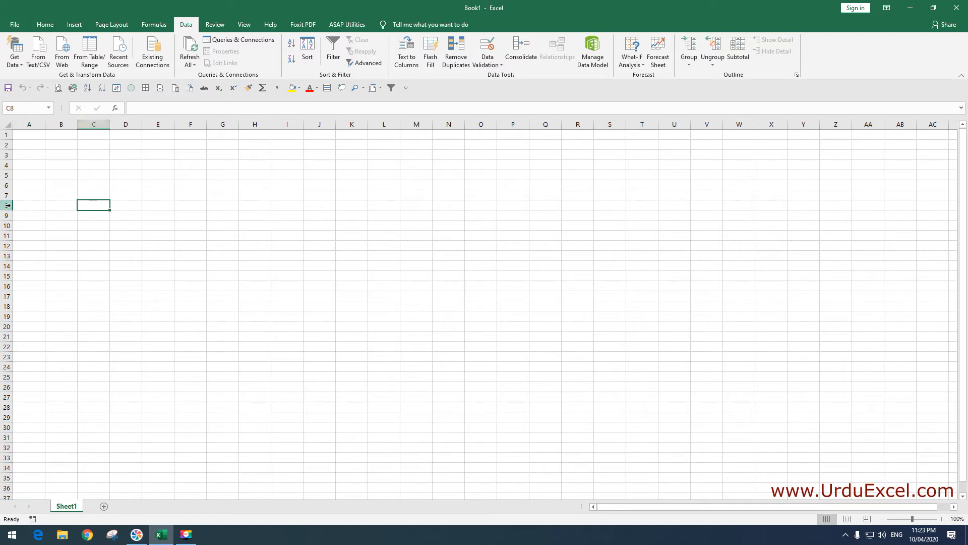
click(84, 174)
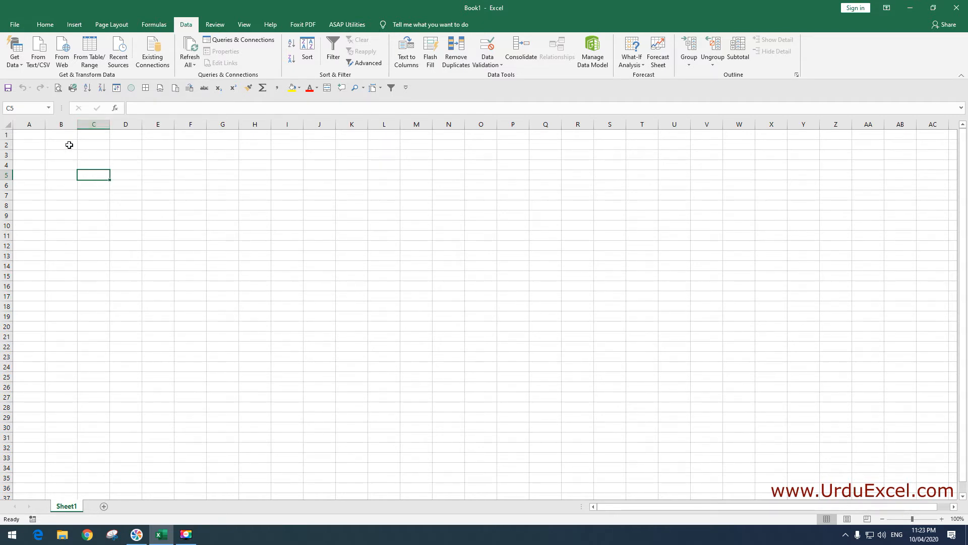
click(34, 109)
click(94, 175)
drag(123, 175, 211, 219)
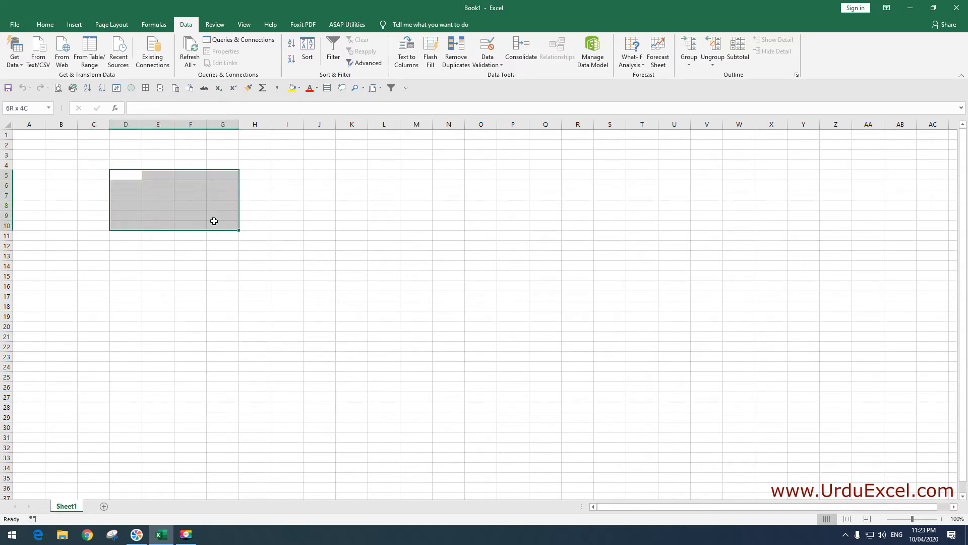
drag(213, 221, 213, 219)
click(131, 155)
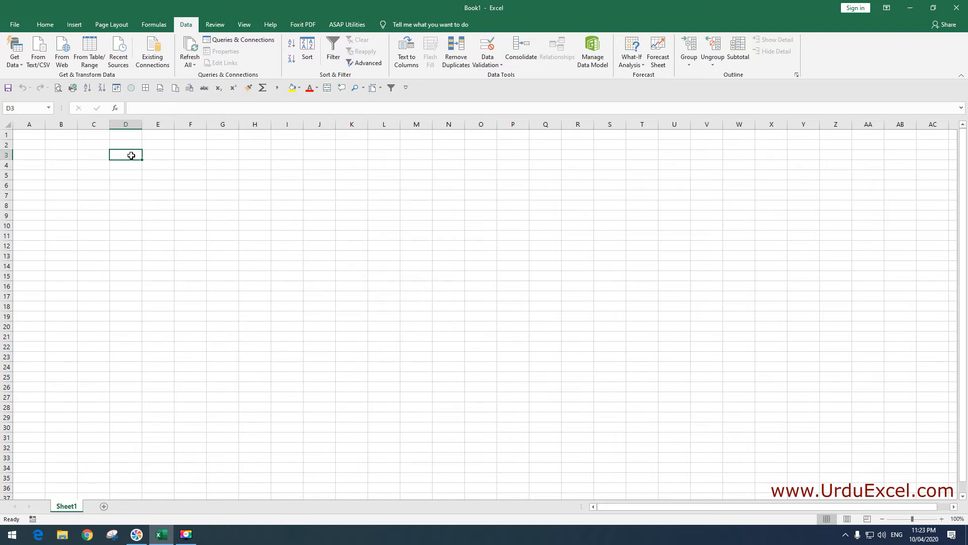
drag(131, 155, 185, 198)
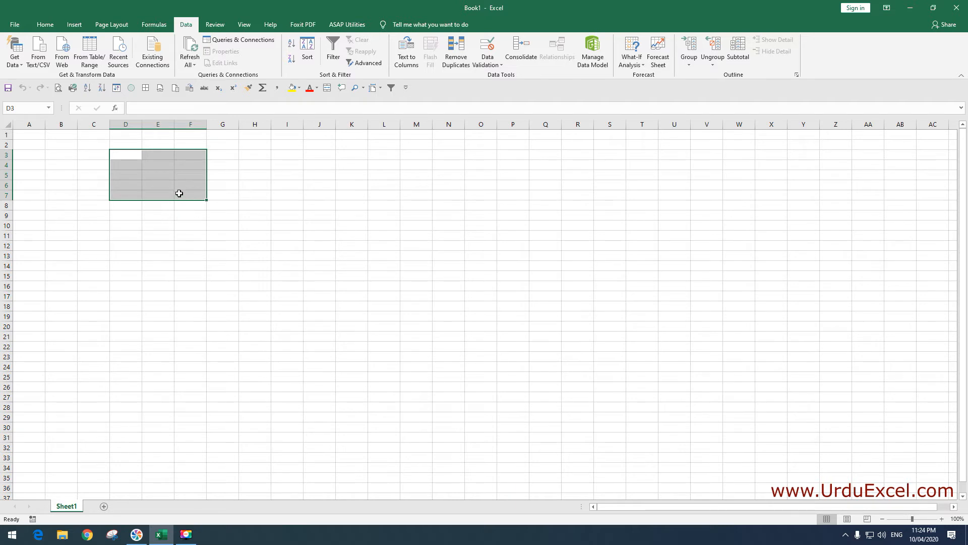
click(156, 111)
text(D3:F7)
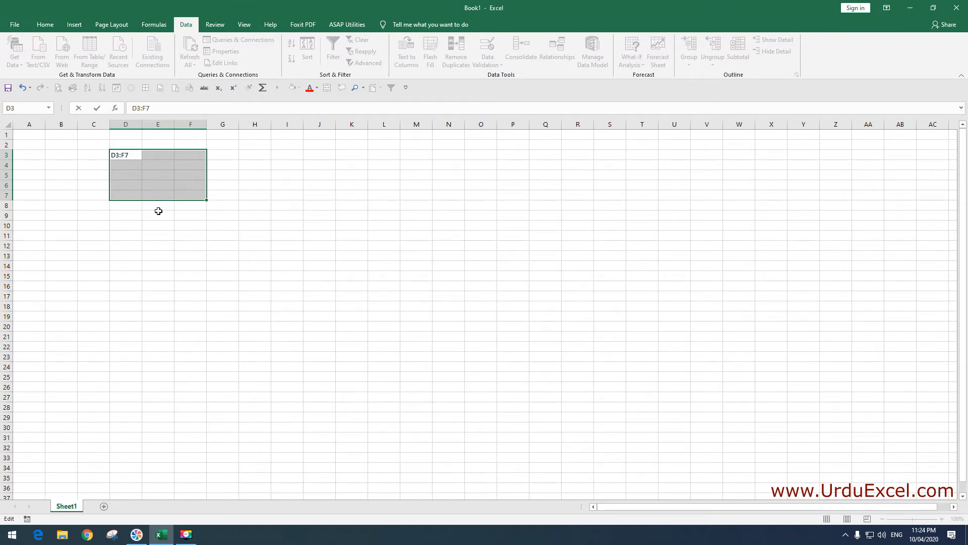
key(Escape)
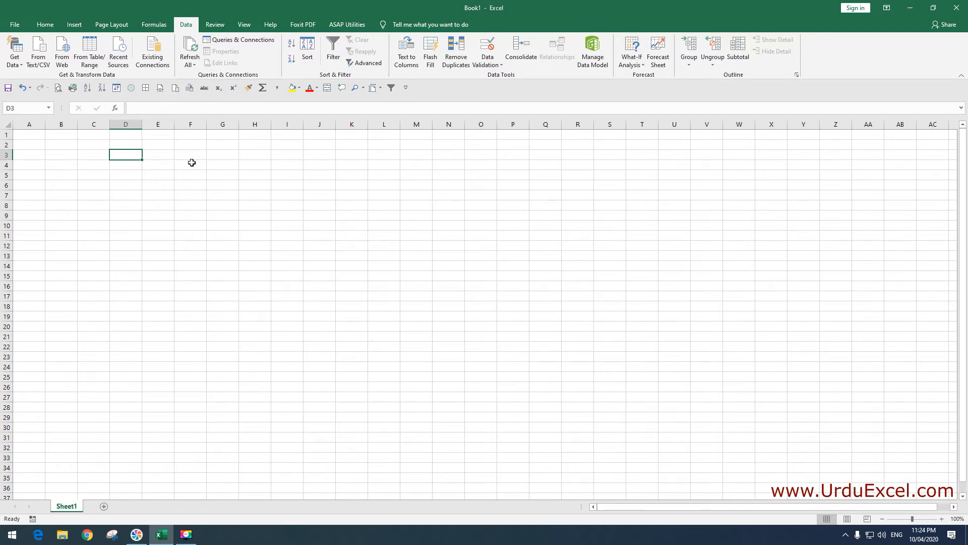
Add two new worksheets, Sheet2 and Sheet3, to Book1
click(105, 506)
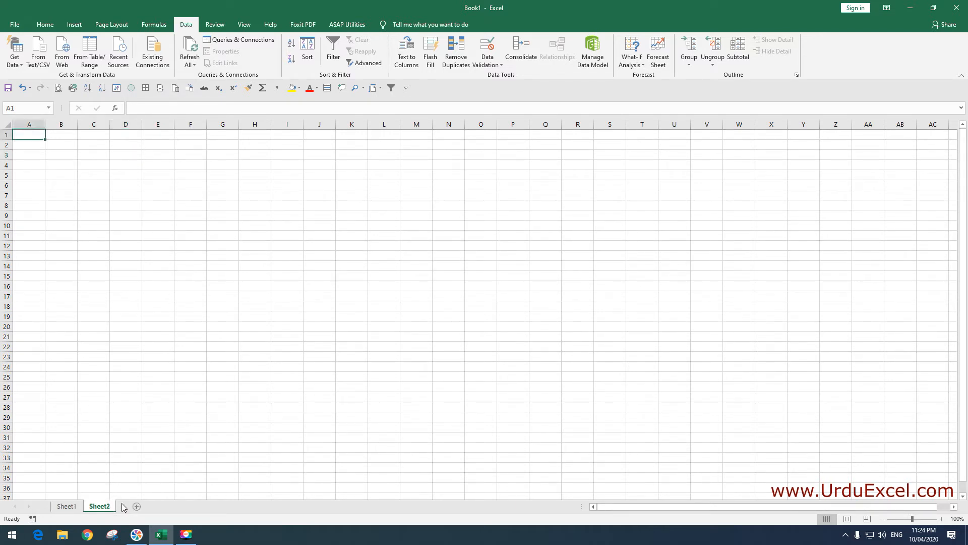
click(137, 506)
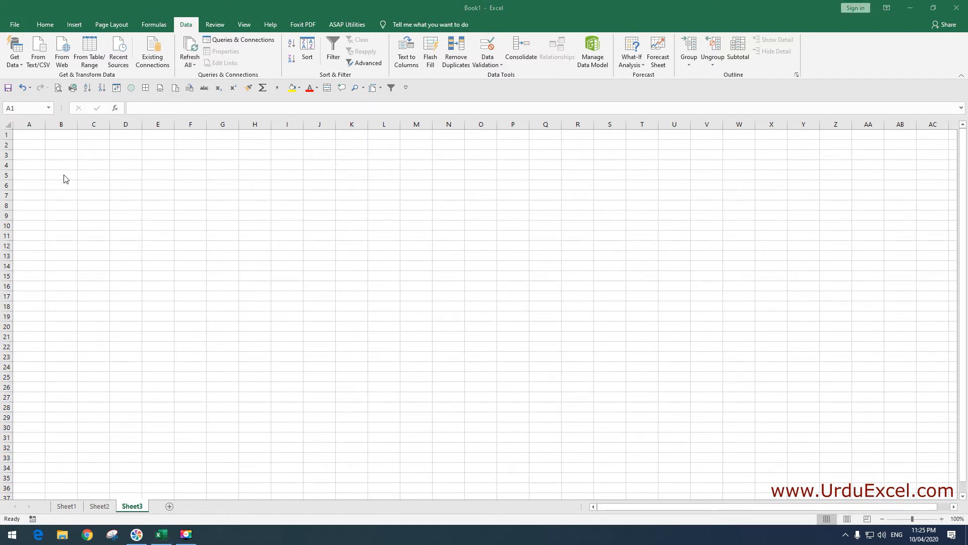
Set Sheet3's zoom to a custom magnification of 300%
click(242, 26)
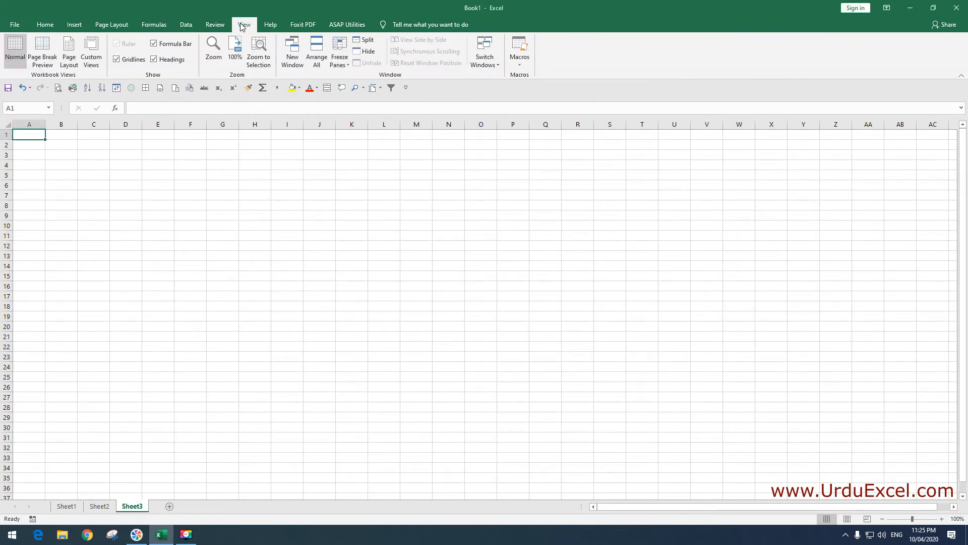
click(218, 58)
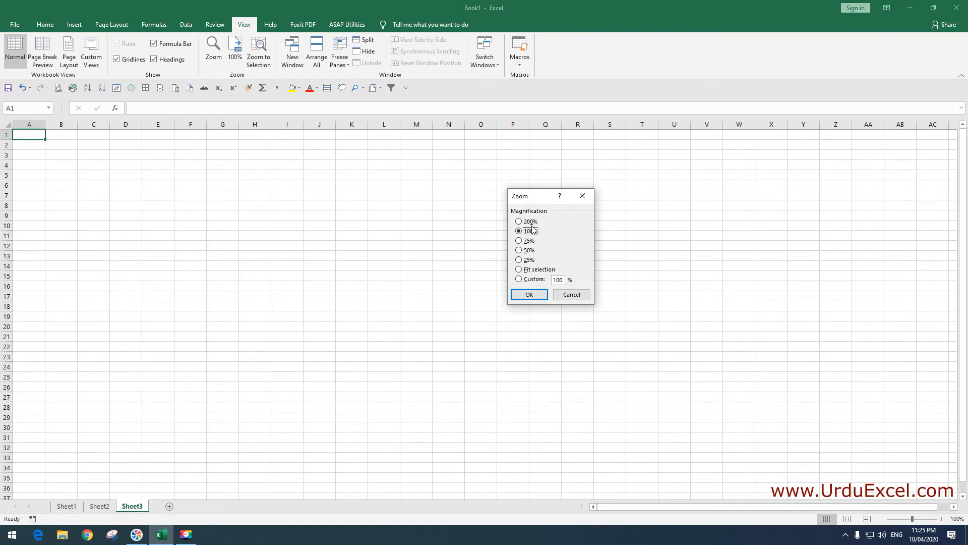
click(563, 280)
drag(563, 280, 554, 279)
text(300)
click(523, 296)
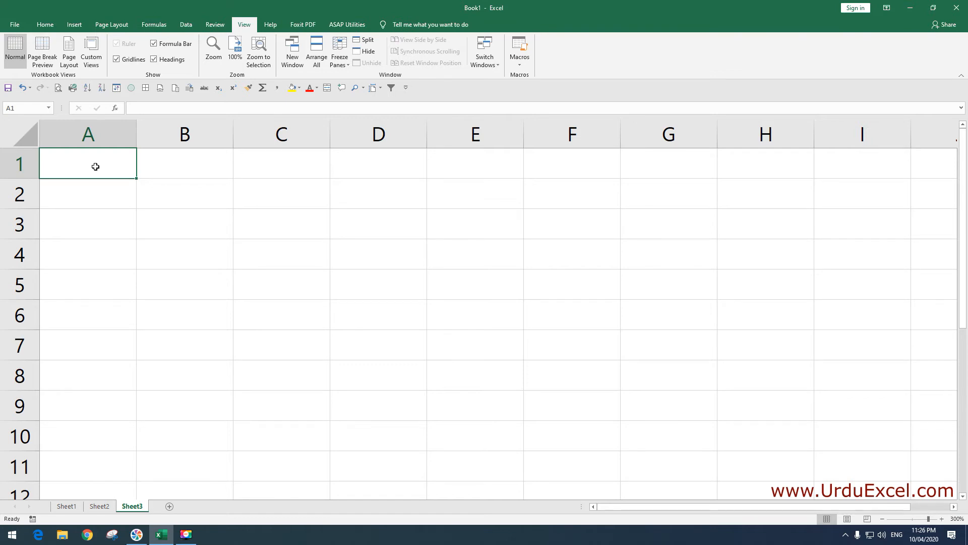
Enter the title 'Army Public School' in cell A1
text(Army P)
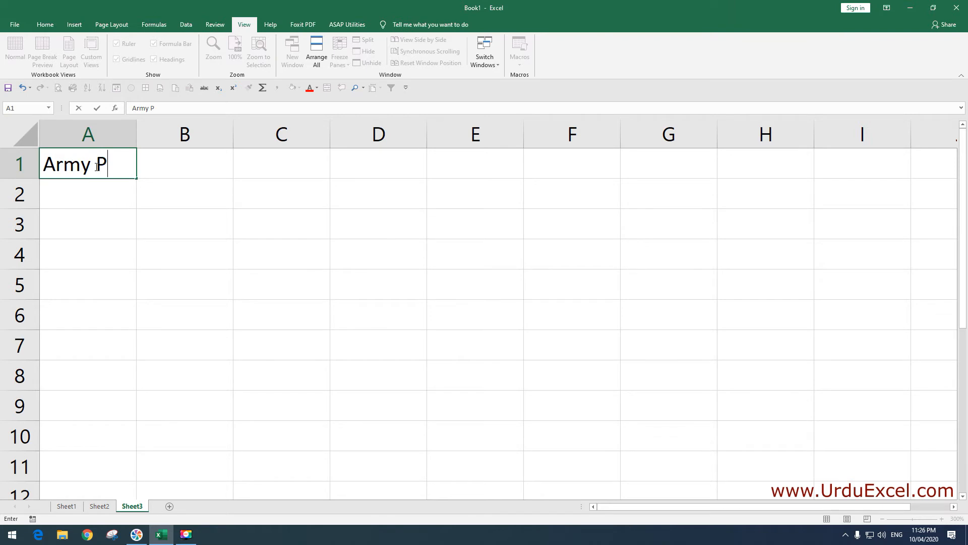
text(ublic School)
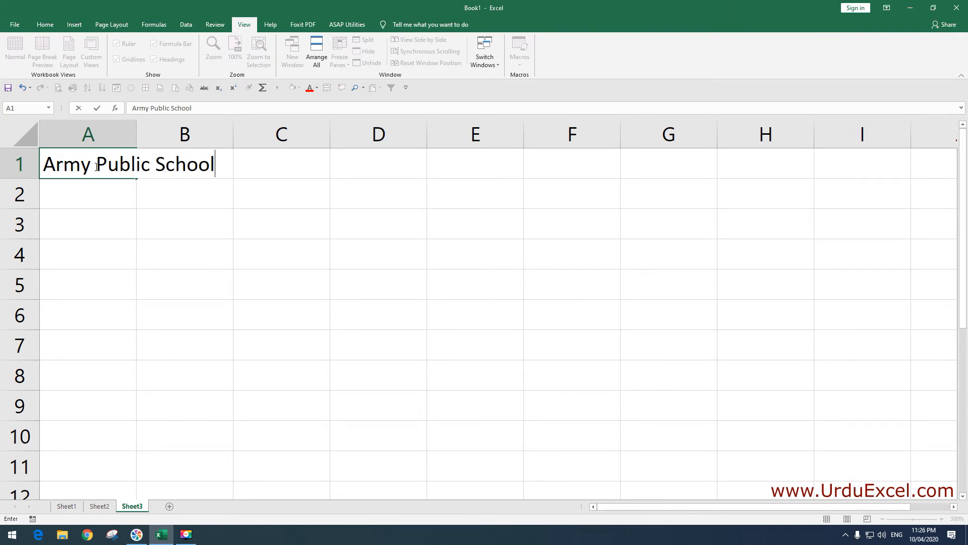
key(Return)
click(95, 167)
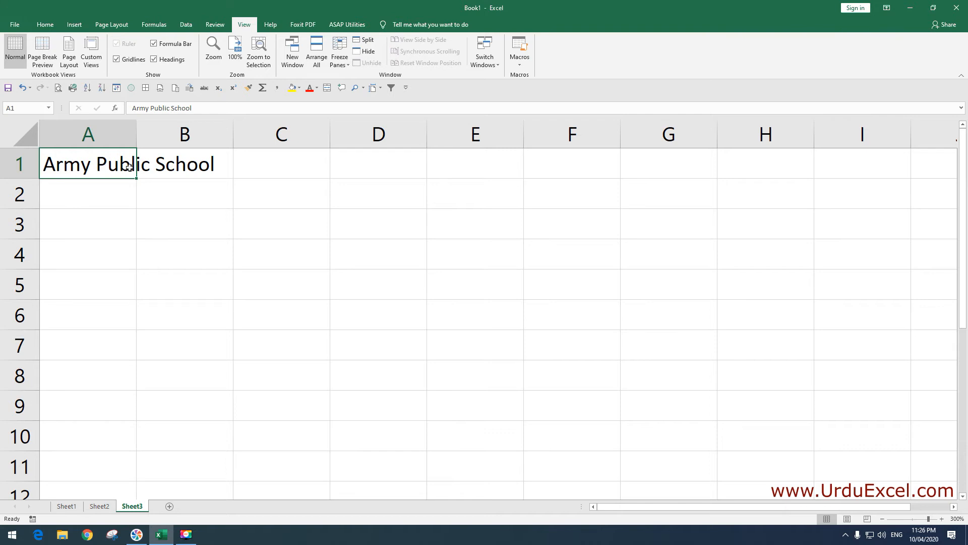
Clear stray text from B1, then AutoFit column A to the title
click(163, 168)
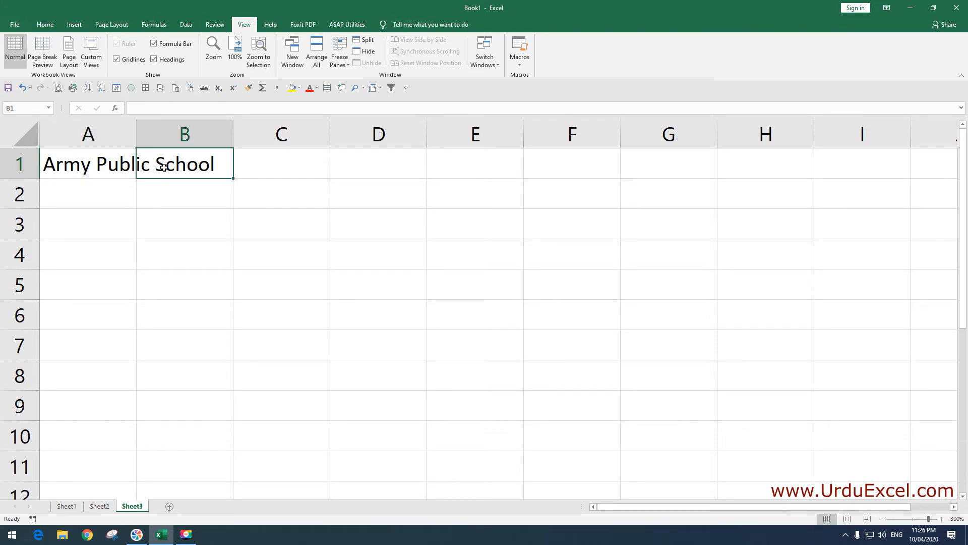
text(Yahhhhds)
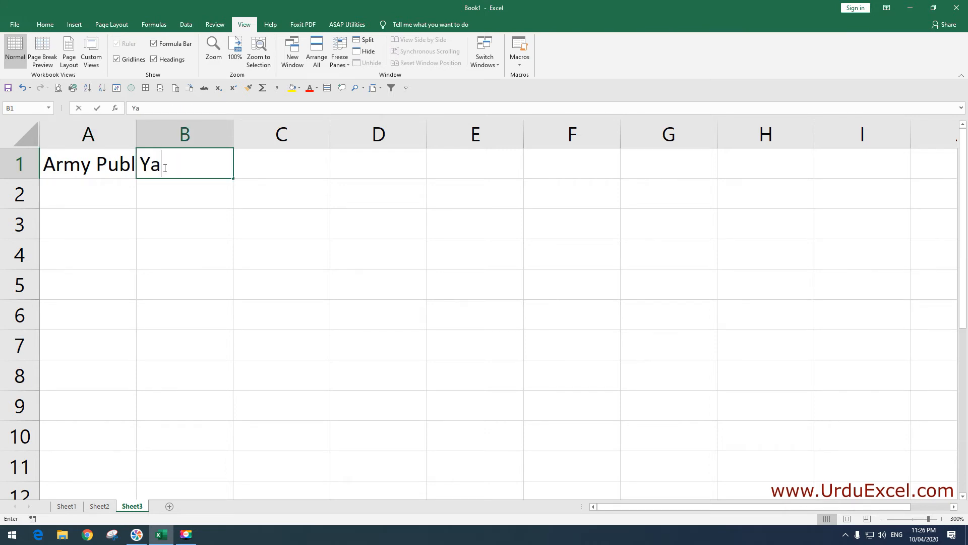
key(BackSpace)
key(BackSpace)
key(BackSpace)
key(BackSpace)
key(BackSpace)
key(BackSpace)
key(BackSpace)
key(BackSpace)
key(Return)
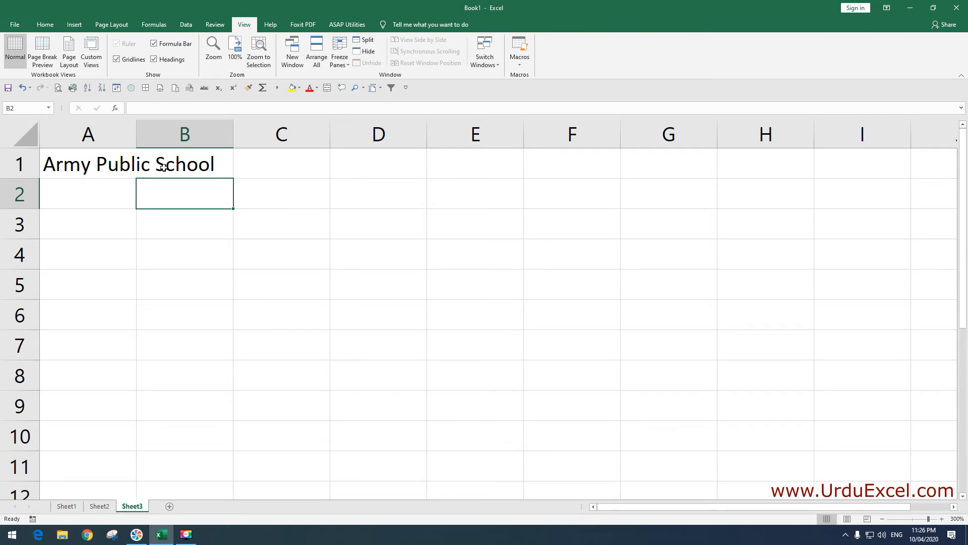
click(121, 165)
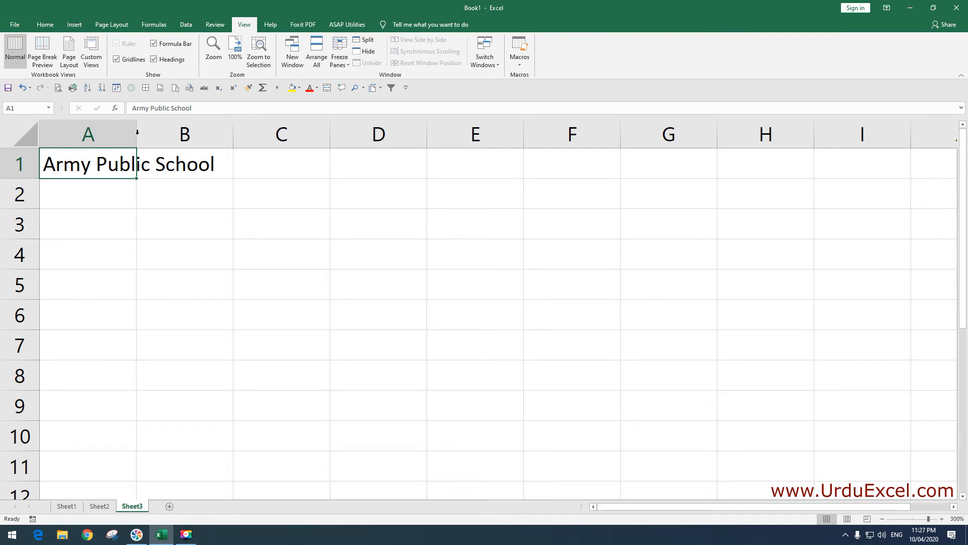
double_click(137, 134)
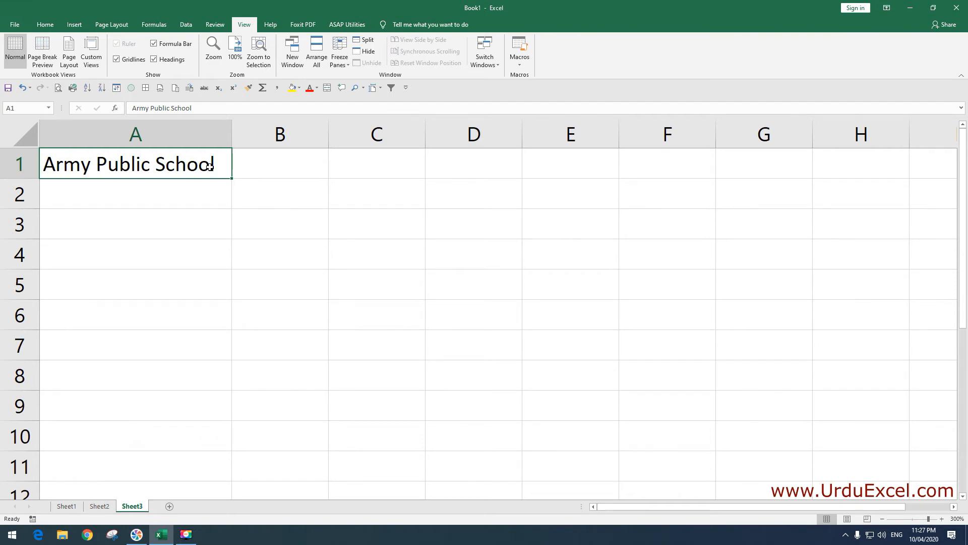
Drag column A narrower, then AutoFit it to the Army Public School title
drag(232, 138, 166, 135)
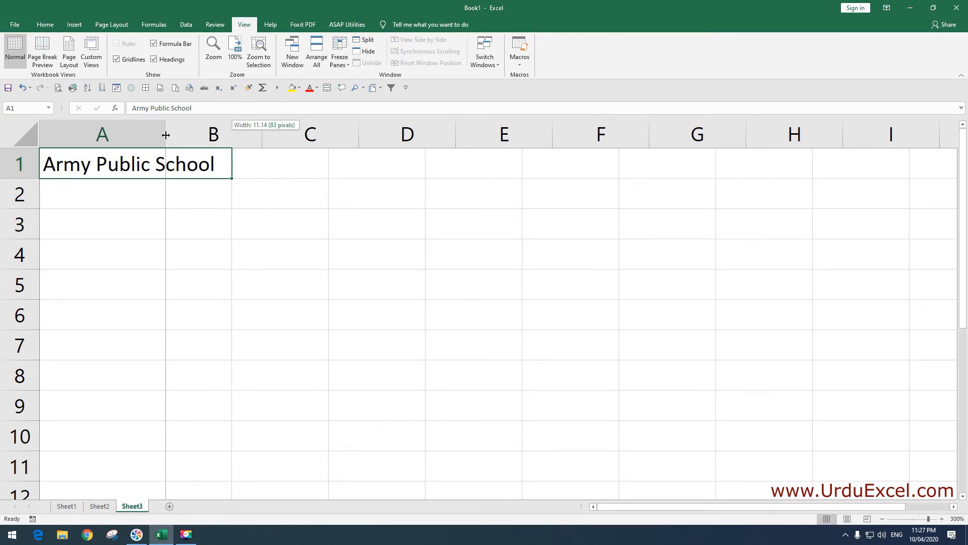
drag(166, 135, 166, 135)
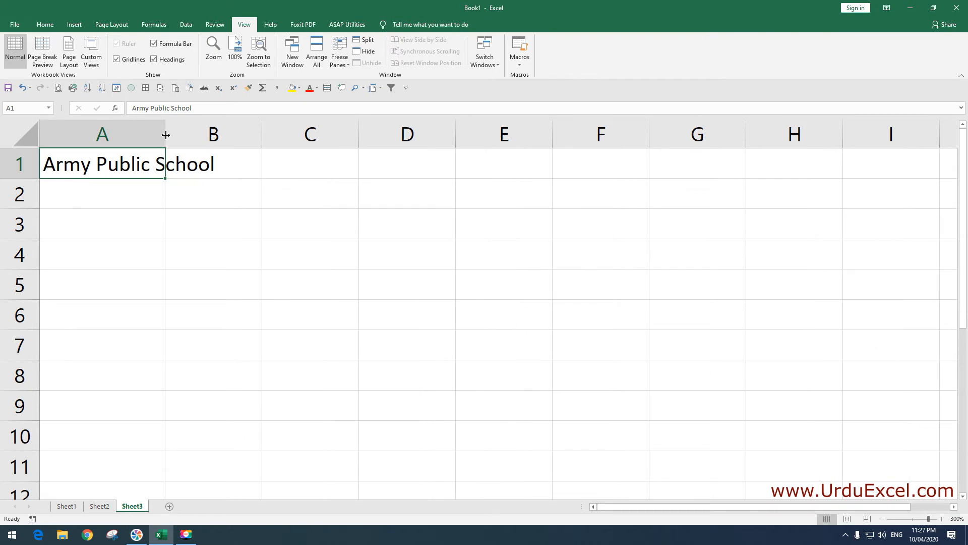
double_click(166, 135)
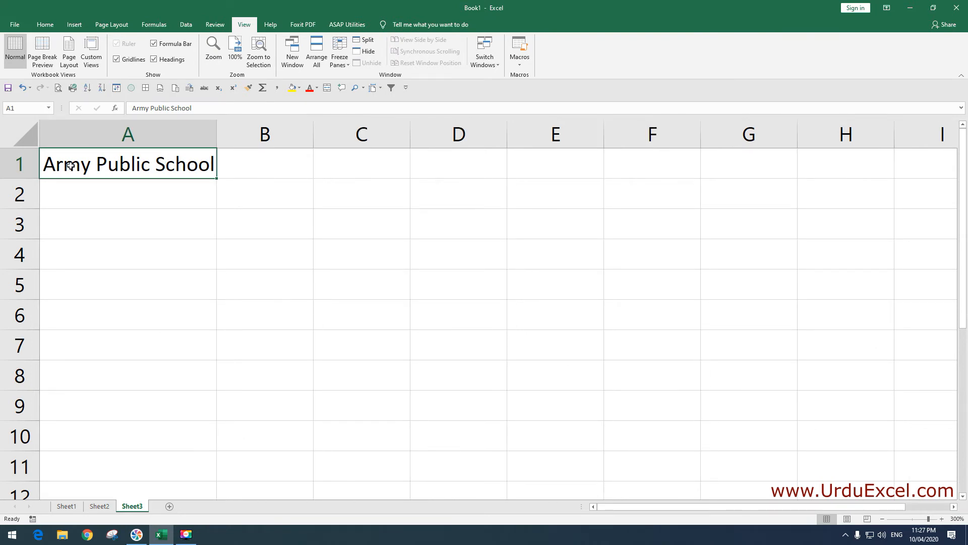
key(Return)
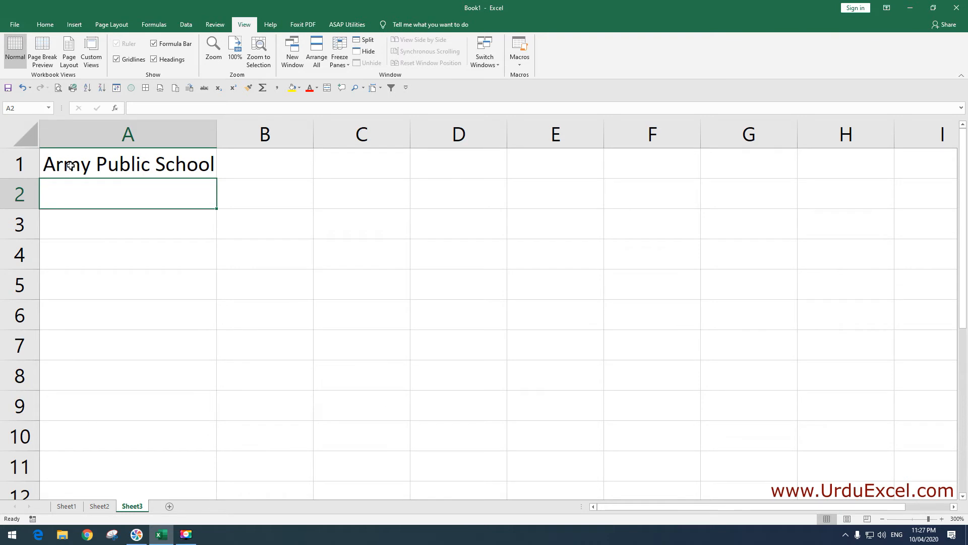
key(Down)
key(Down)
key(Down)
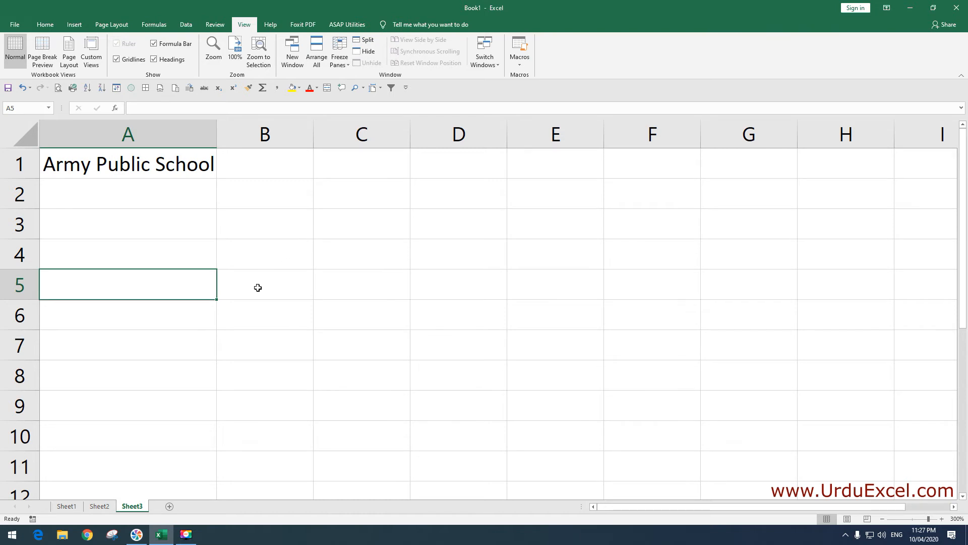
click(267, 285)
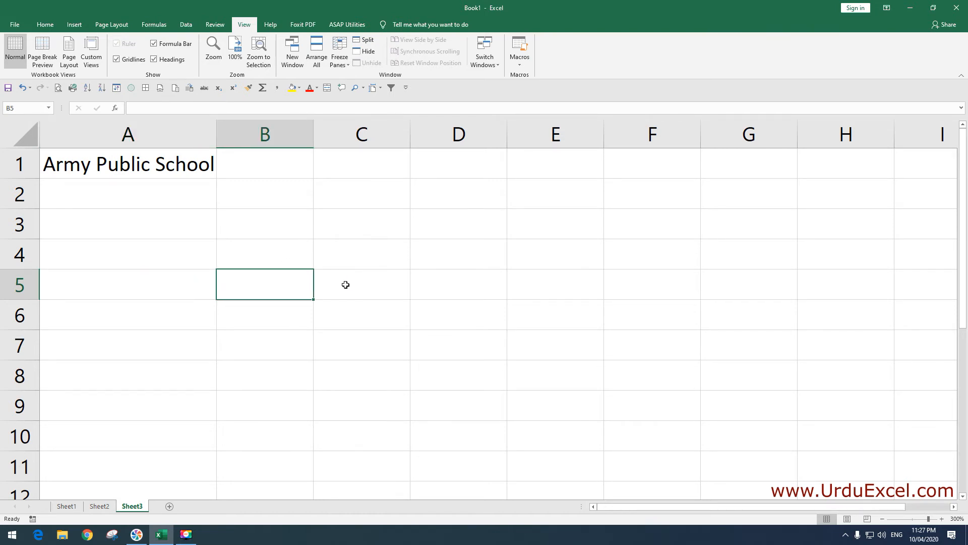
click(356, 285)
click(196, 283)
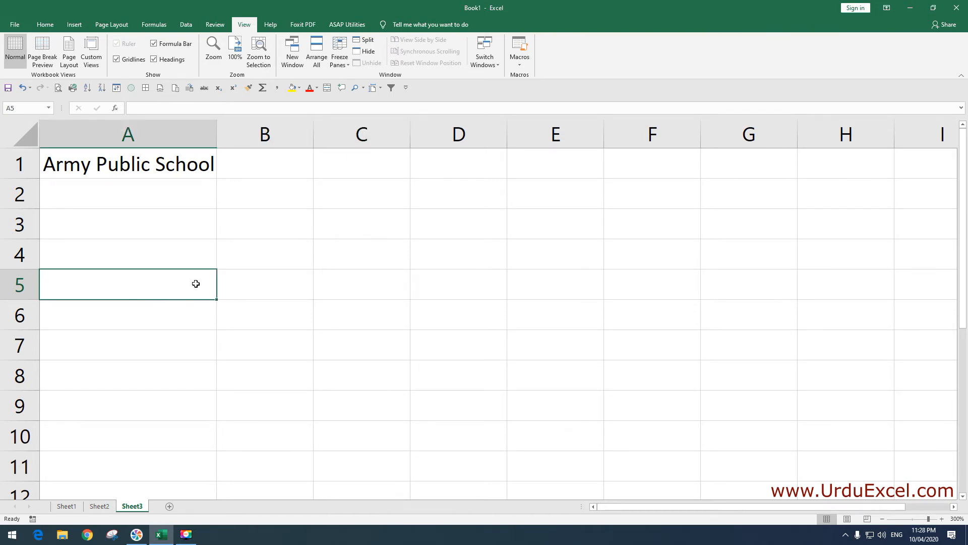
key(Right)
key(Right)
key(Right)
key(Right)
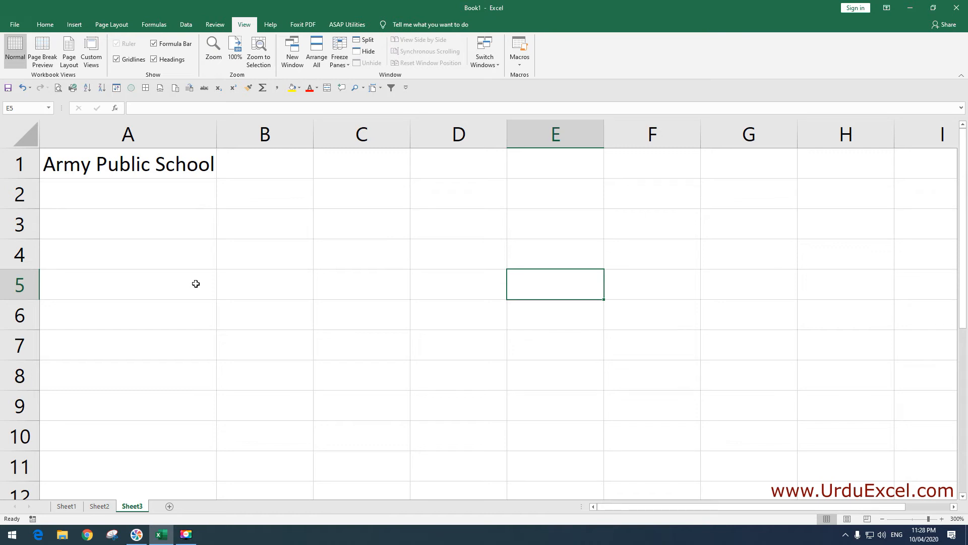
key(Left)
key(Left)
key(Left)
key(Left)
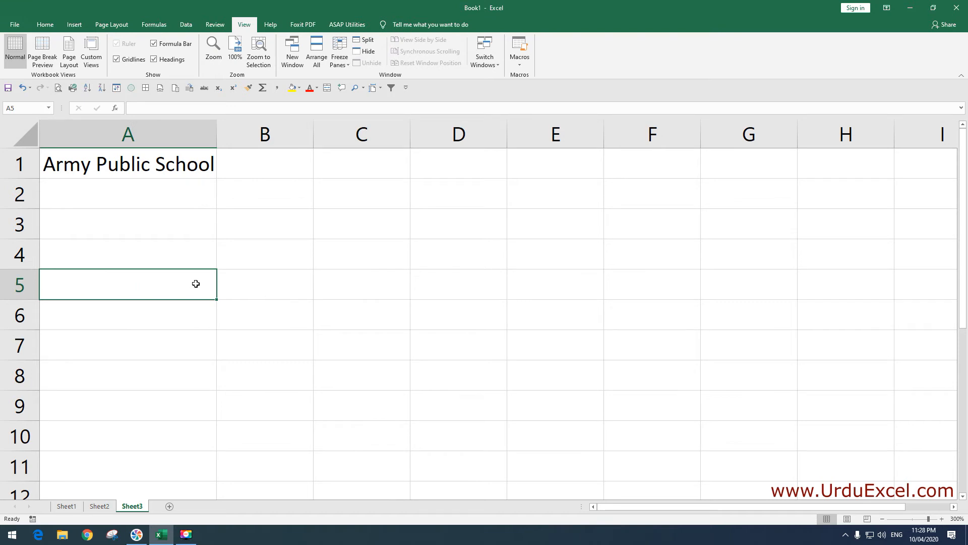
key(Up)
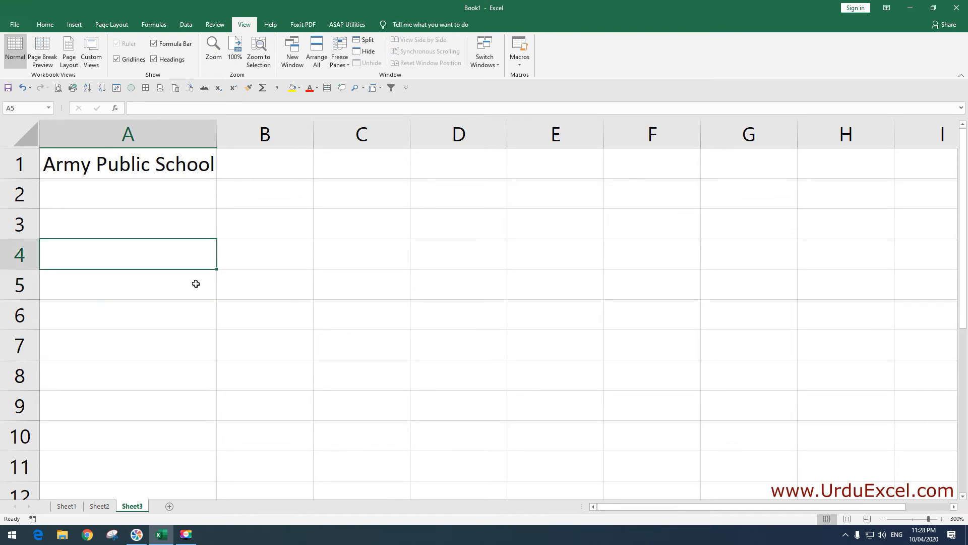
key(Up)
key(Up)
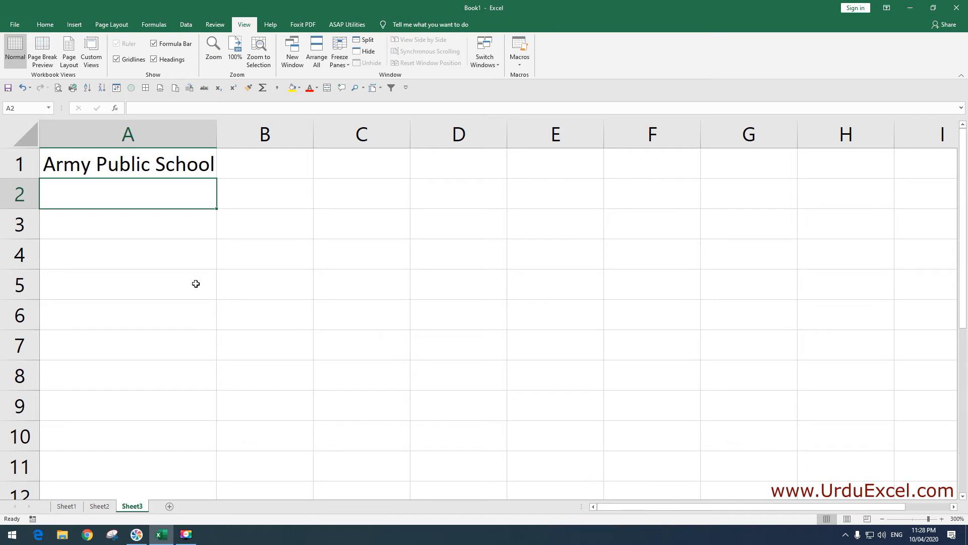
key(Right)
key(Right)
key(Right)
key(Down)
key(Left)
key(Left)
key(Up)
key(Down)
key(Down)
key(Down)
key(Right)
key(Right)
key(Right)
key(Right)
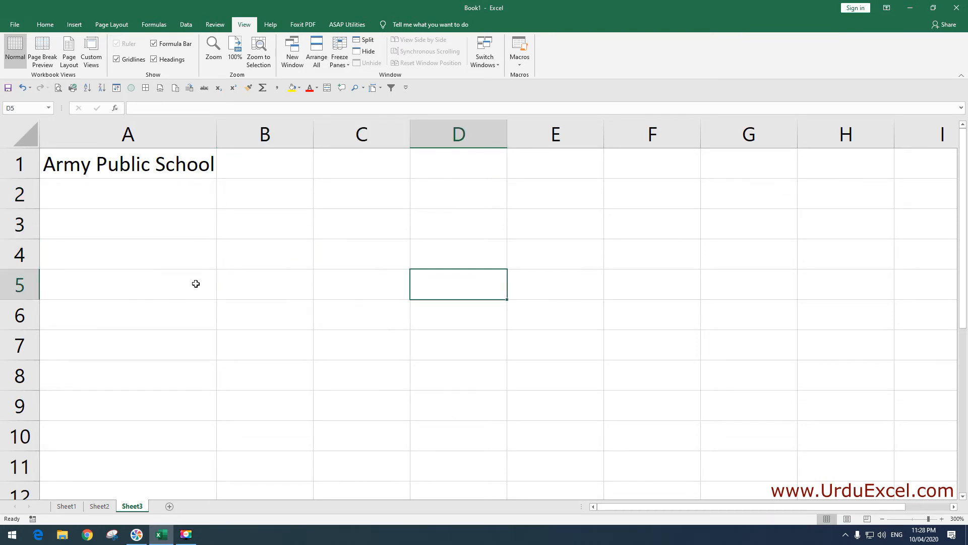
key(Up)
key(Up)
key(Up)
key(Left)
key(Left)
key(Left)
key(Left)
key(Left)
key(Down)
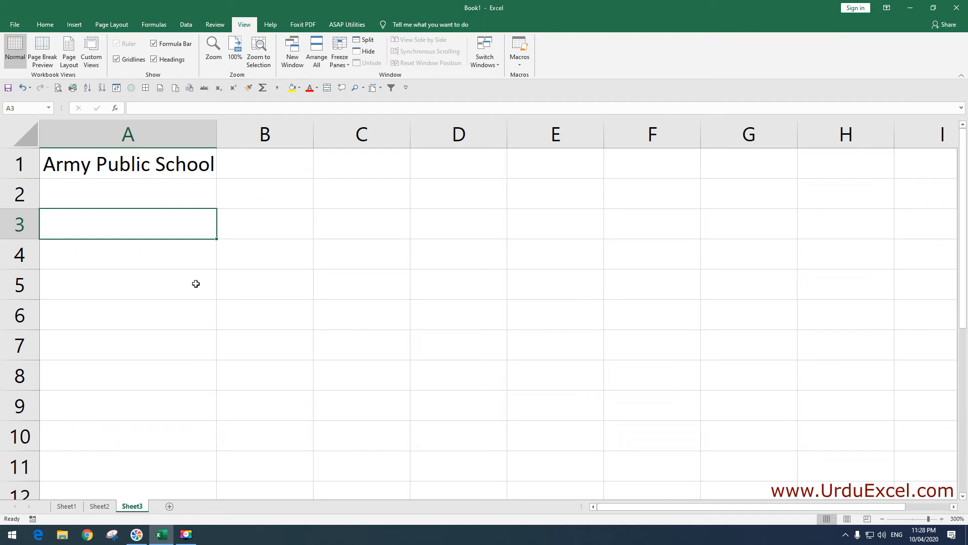
Enter the headings Roll No., Name, Class and Mobile across A3:D3
text(Roll No)
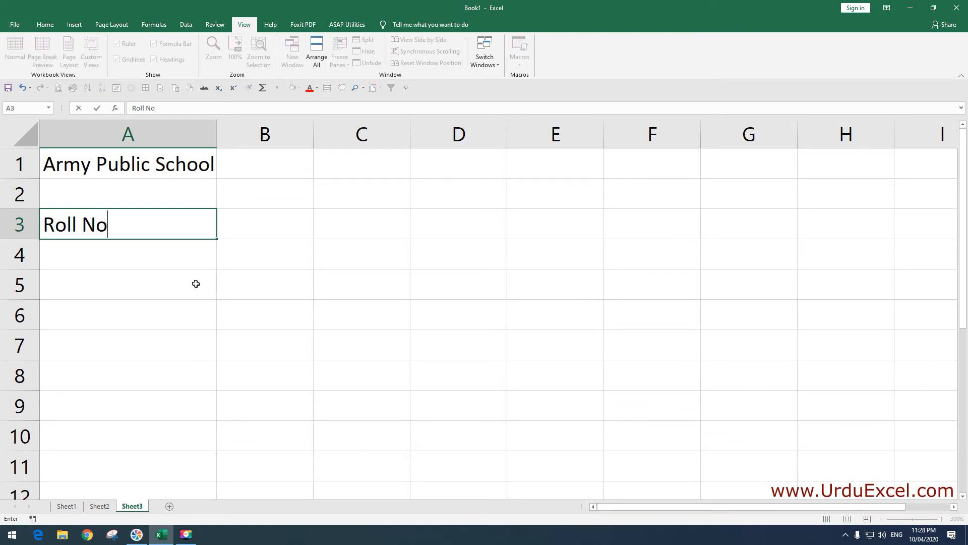
text(.)
key(Tab)
text(Name)
key(Tab)
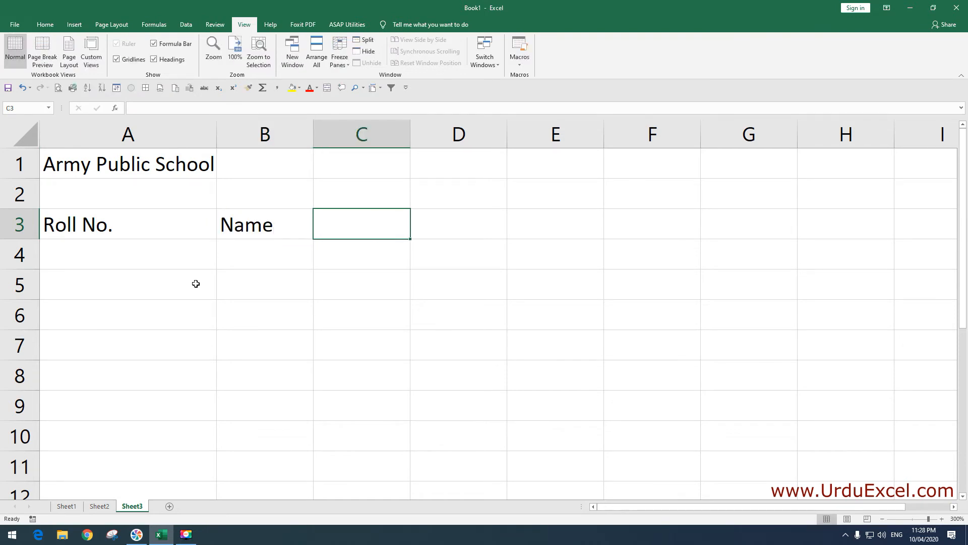
text(Class)
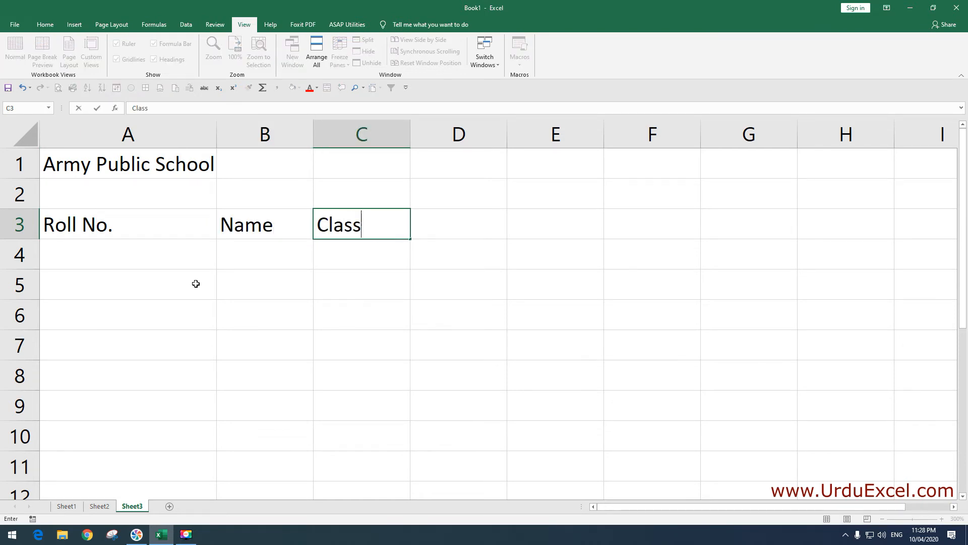
key(Tab)
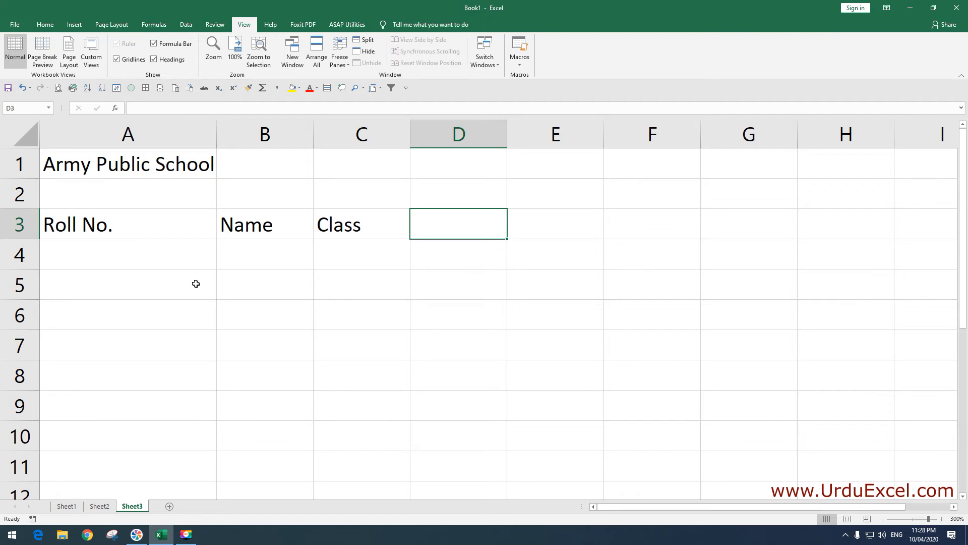
text(Mobile)
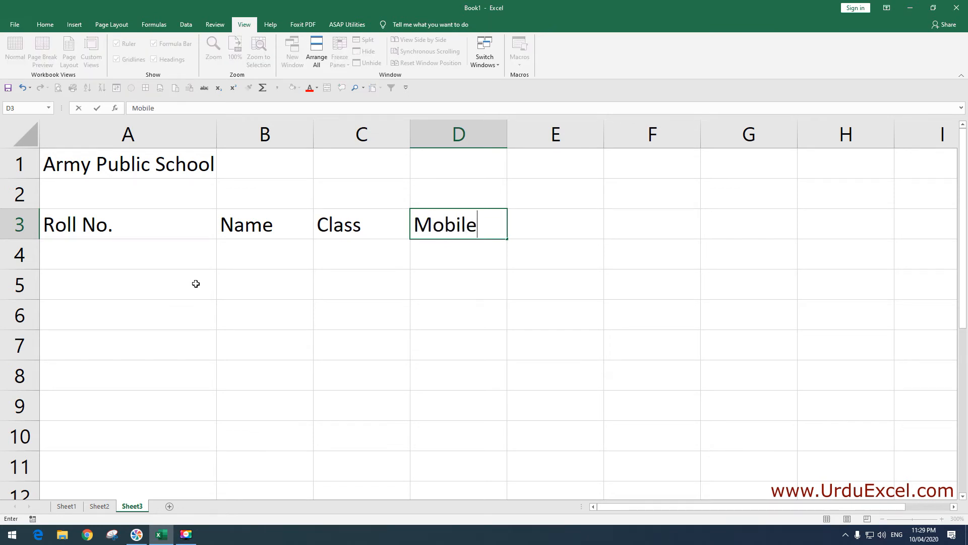
key(Return)
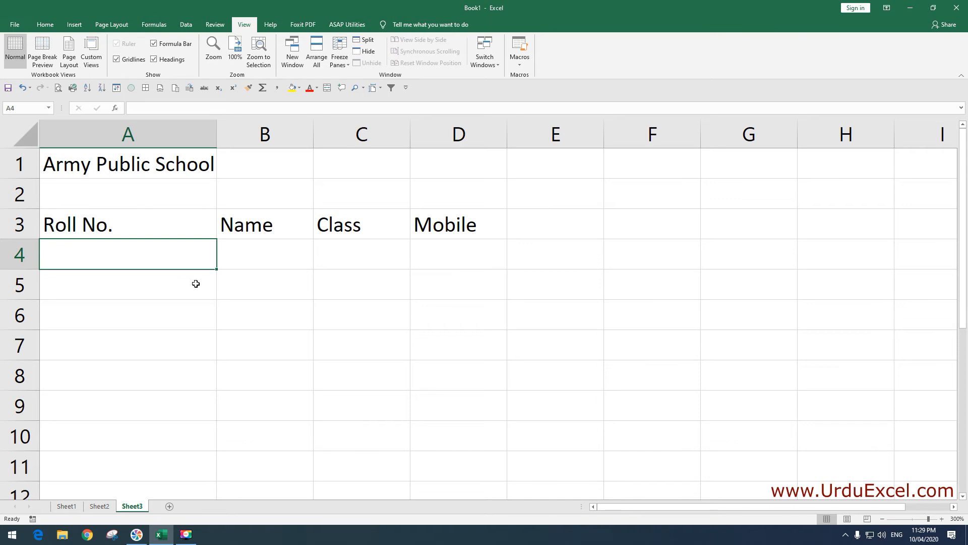
Enter the first record in row 4: roll 1, name ABC, class Three, and a mobile number
text(1)
key(Tab)
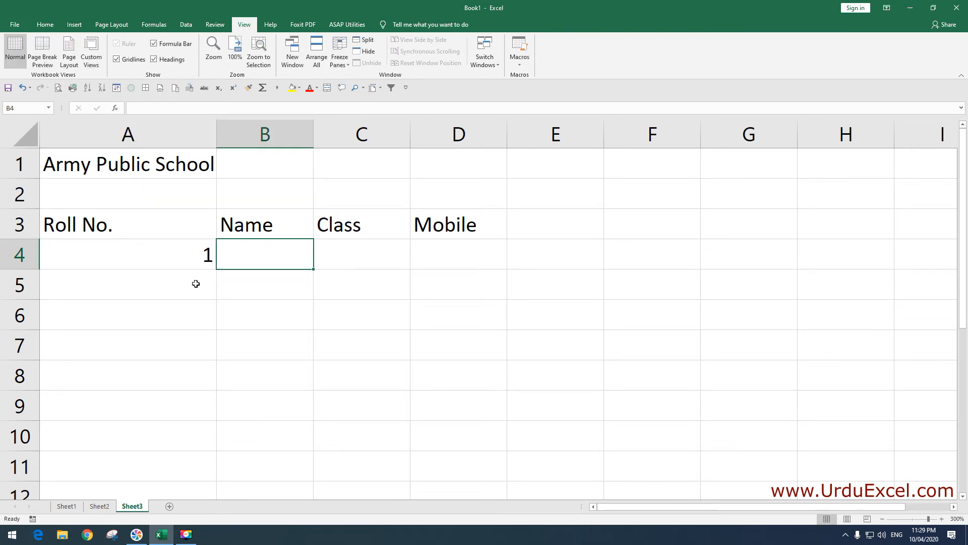
text(ABC)
key(Tab)
text(Three)
key(Tab)
text(12346)
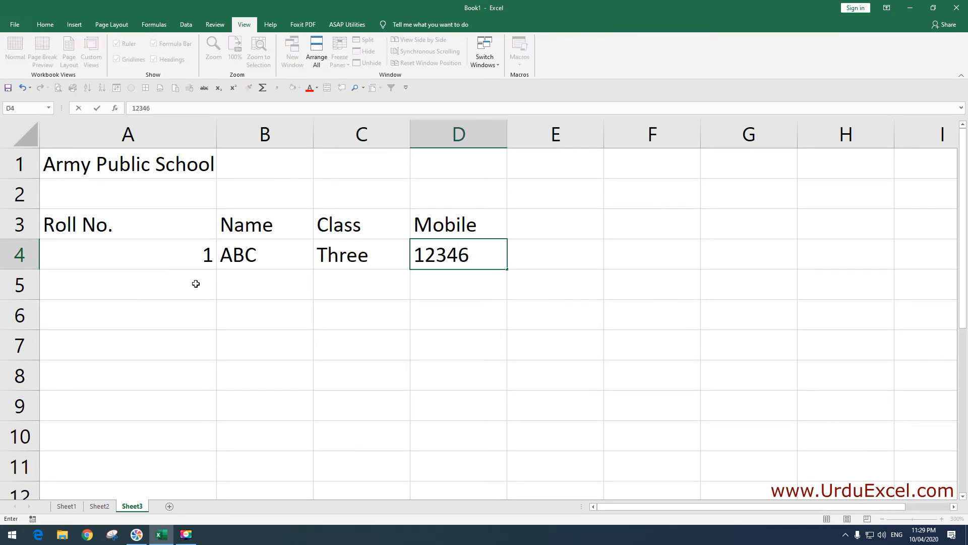
click(196, 284)
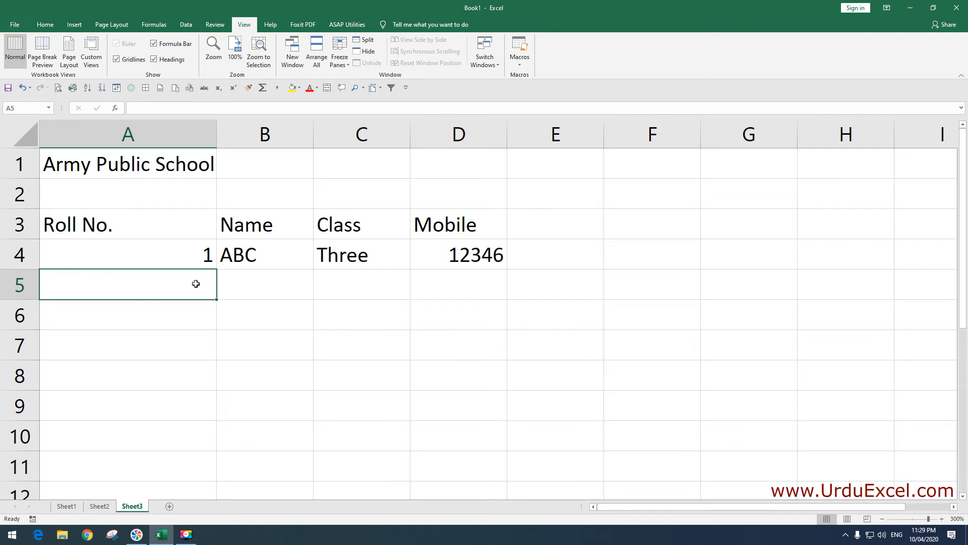
Enter roll numbers 2–10 in A5:A13 and student names down column B
click(201, 259)
mouse_move(217, 269)
mouse_down()
mouse_move(213, 352)
mouse_move(213, 265)
mouse_up()
key(Down)
text(2 3 4 5 6 7 8 9 10)
key(Tab)
click(277, 221)
drag(273, 224, 313, 482)
Enter classes Five through Eight in column C and fill mobile numbers down to D13
click(400, 222)
text(Five Six Two Thre)
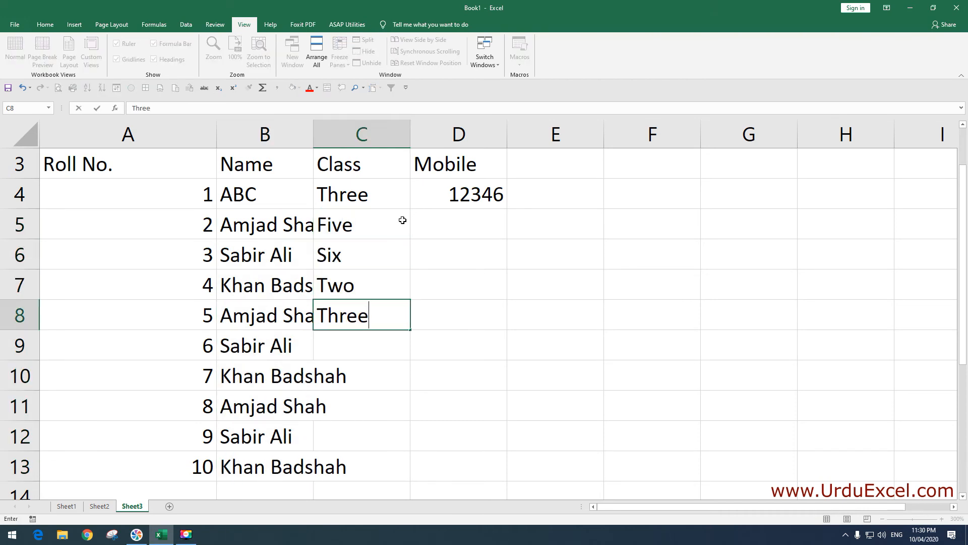
key(Return)
text(Ten Nine One Seven Eight)
key(Tab)
key(Up)
key(Up)
key(Up)
key(Up)
key(Up)
key(Up)
key(Up)
key(Up)
text(456789 546546)
drag(469, 194, 469, 254)
drag(507, 269, 507, 480)
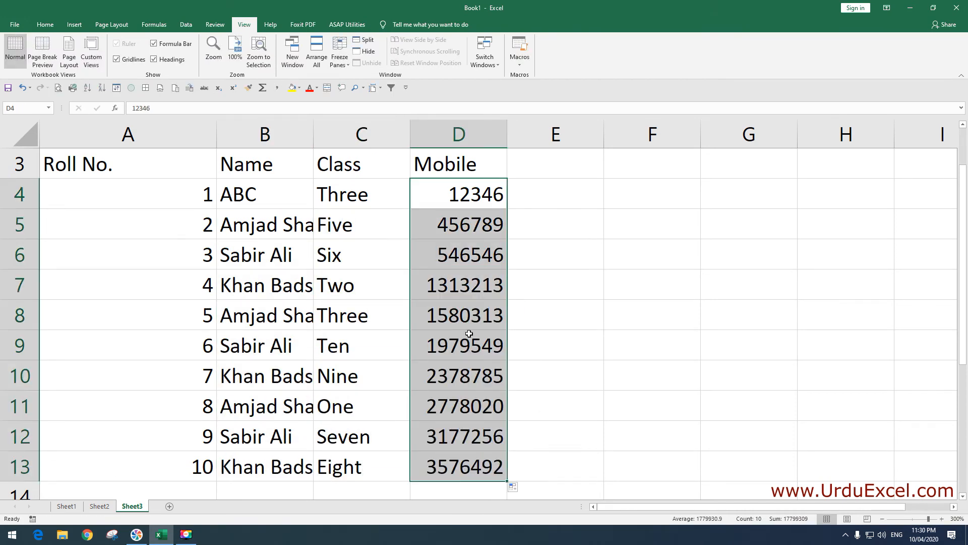
click(287, 285)
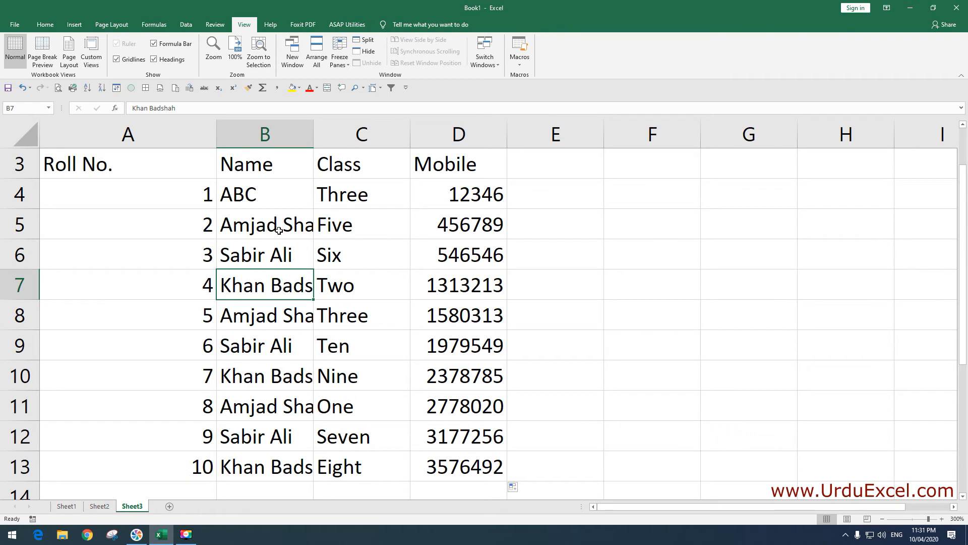
Fix the misspelled name in B5 by replacing the wrong letter with 'e'
click(279, 230)
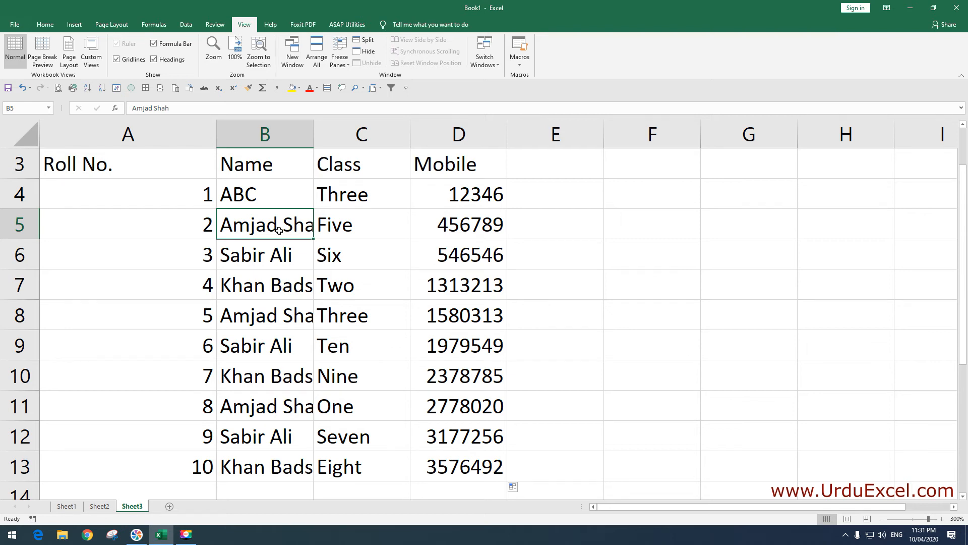
double_click(257, 227)
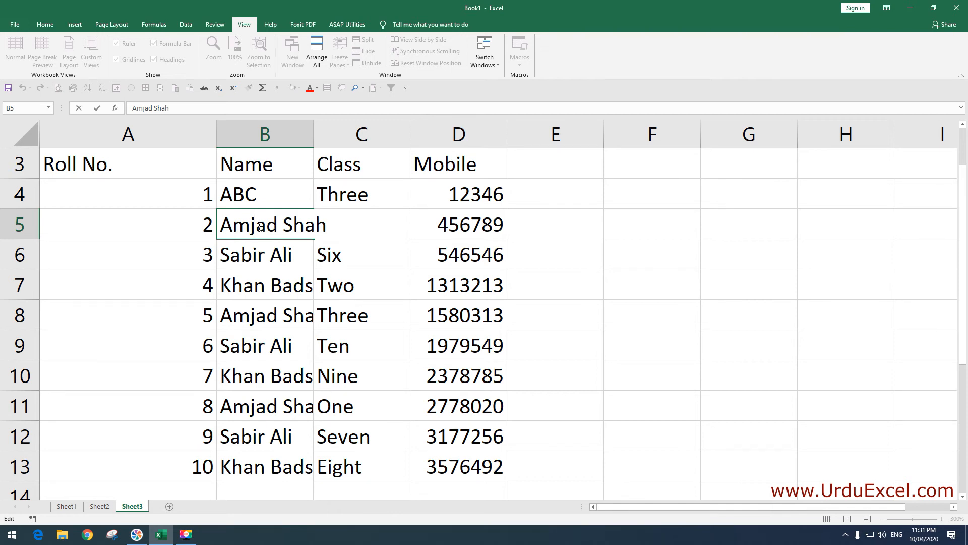
key(Delete)
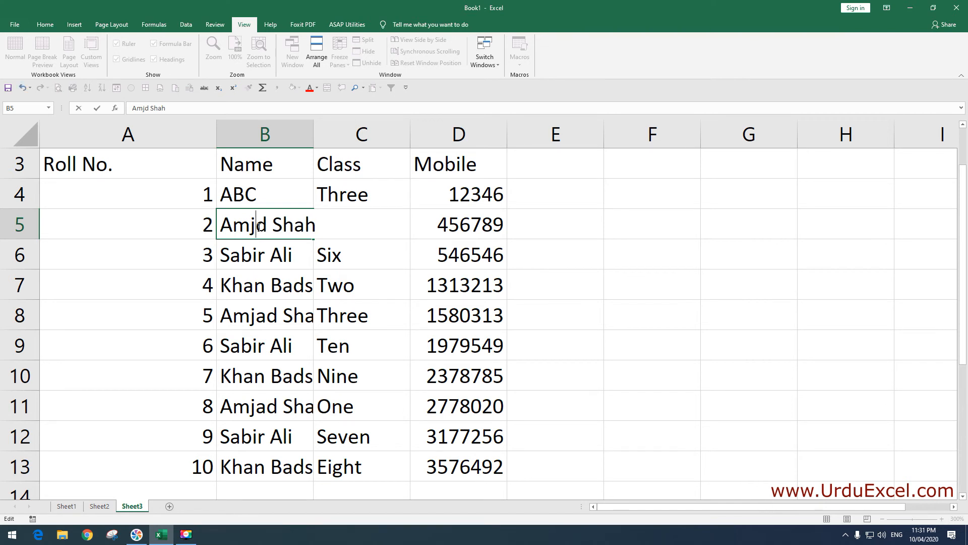
text(e)
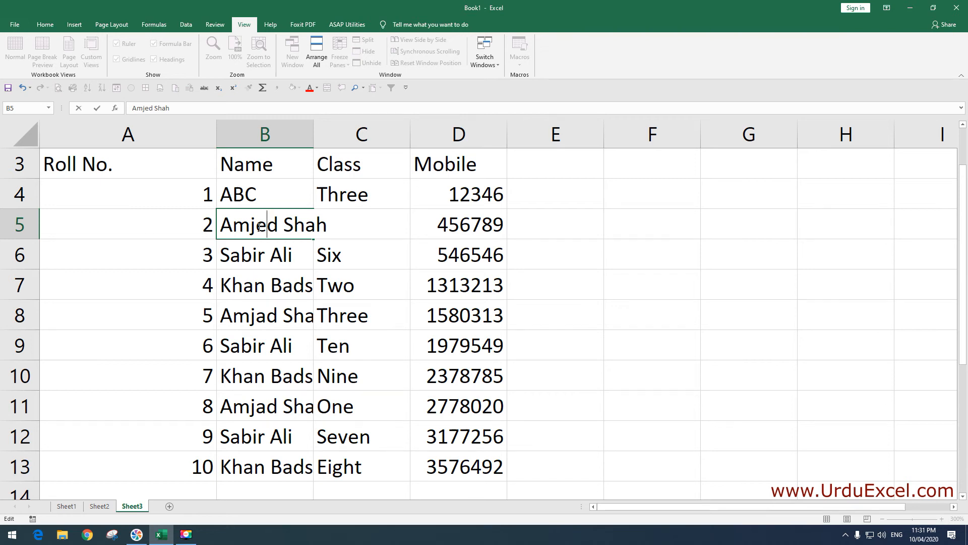
key(Return)
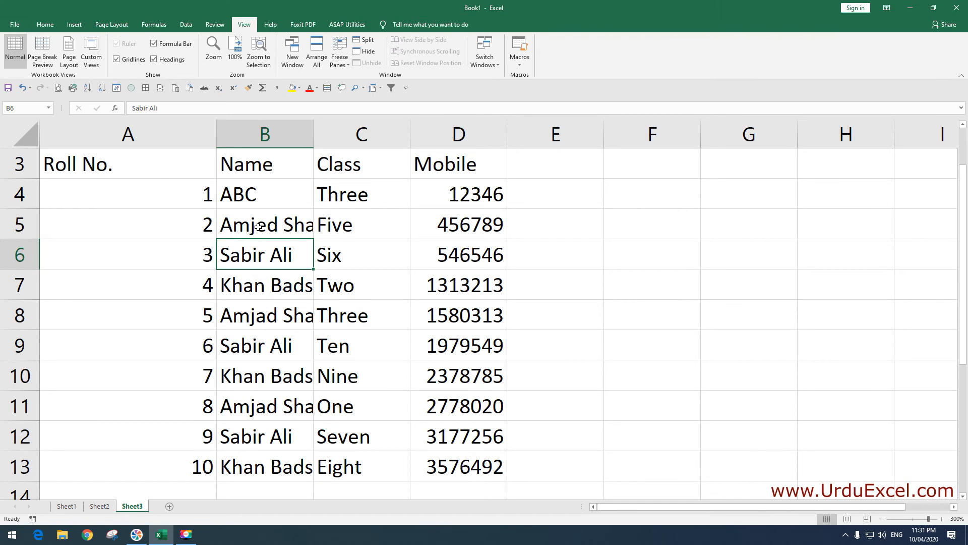
scroll(259, 226, up, 1)
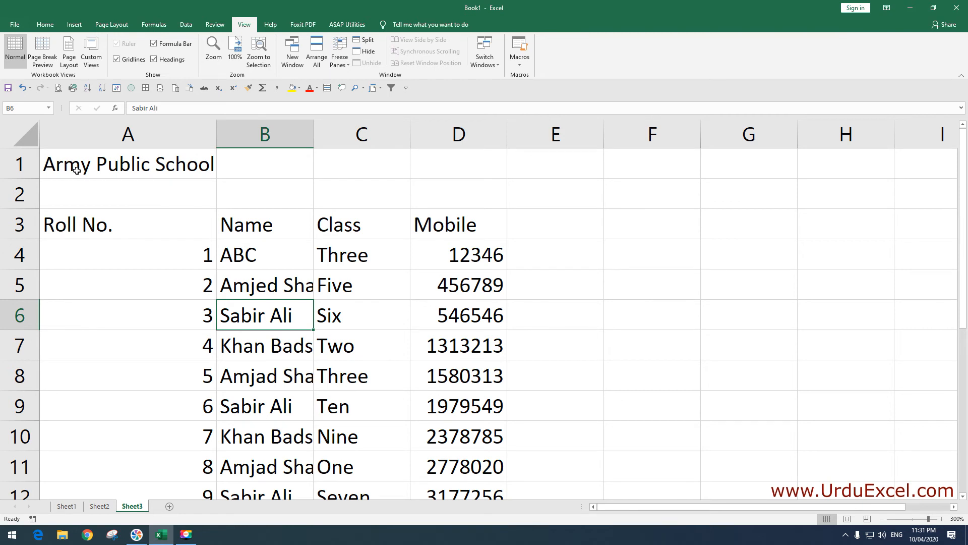
Merge cells A1 to D1 and centre the 'Army Public School' title over the table
click(64, 166)
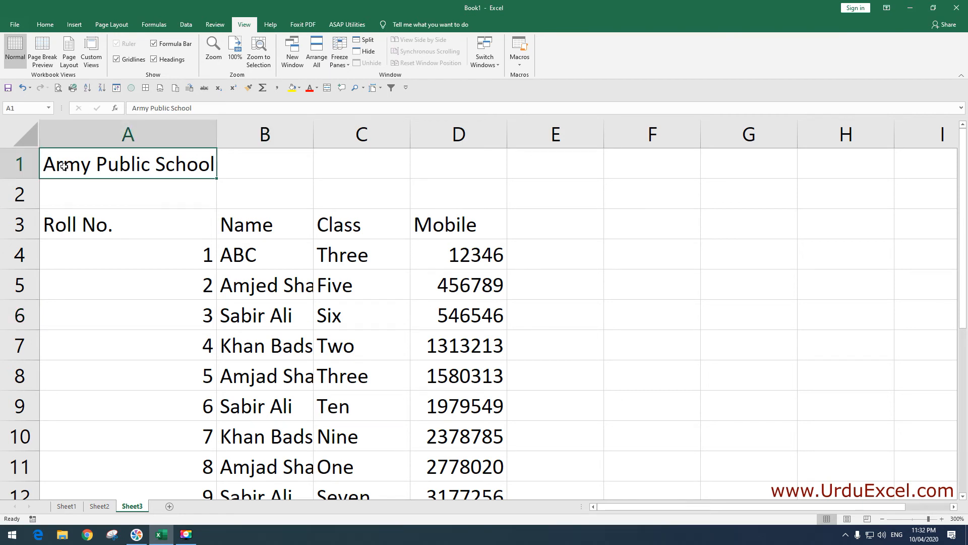
drag(64, 165, 441, 162)
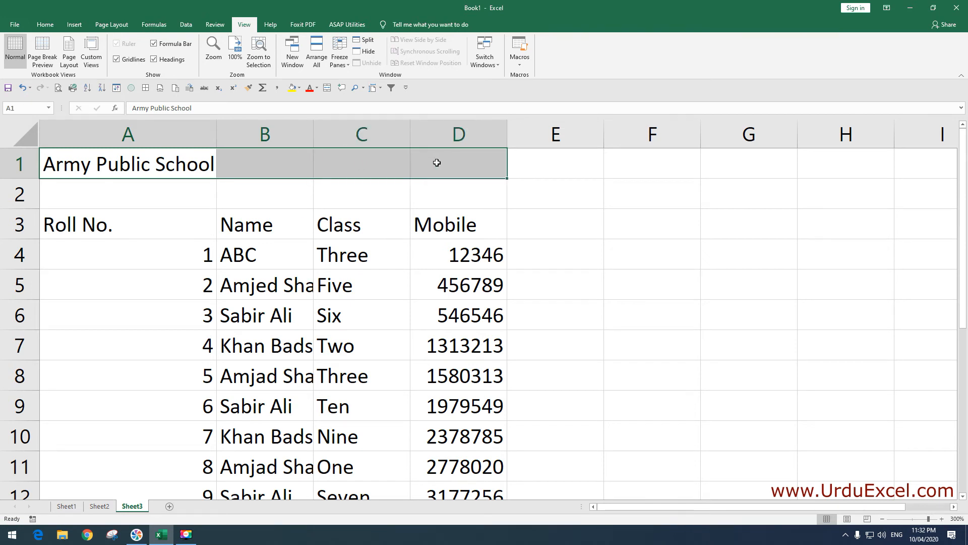
click(52, 27)
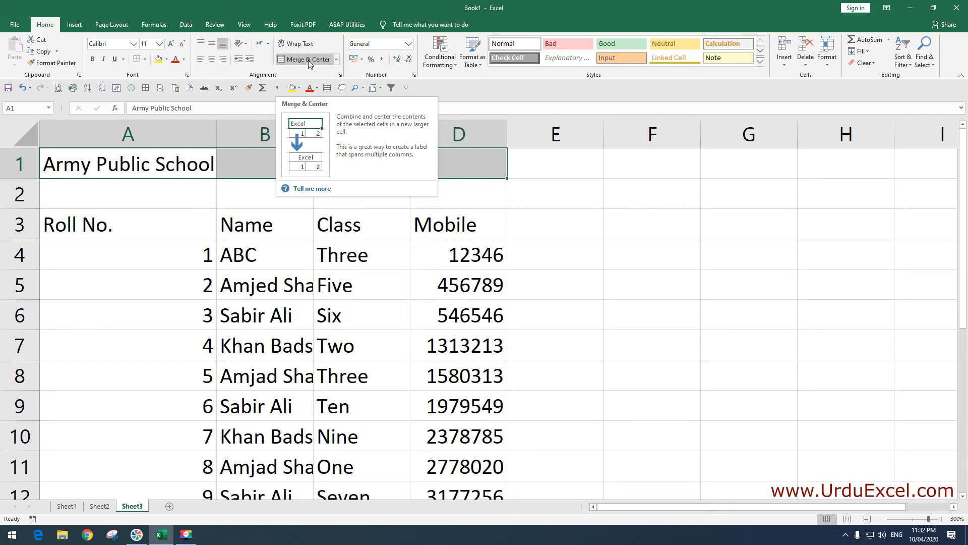
click(309, 61)
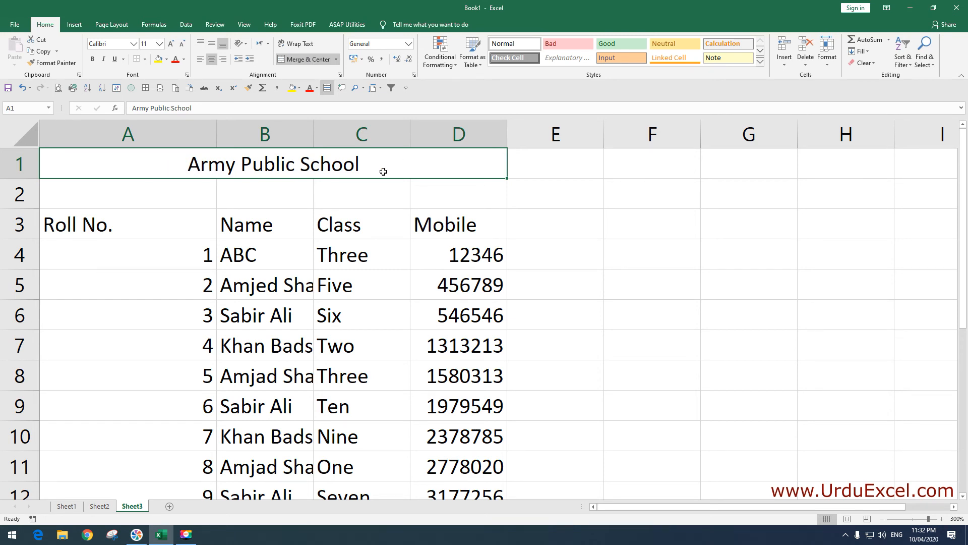
Make the 'Army Public School' title bold, green and underlined
click(90, 59)
click(184, 60)
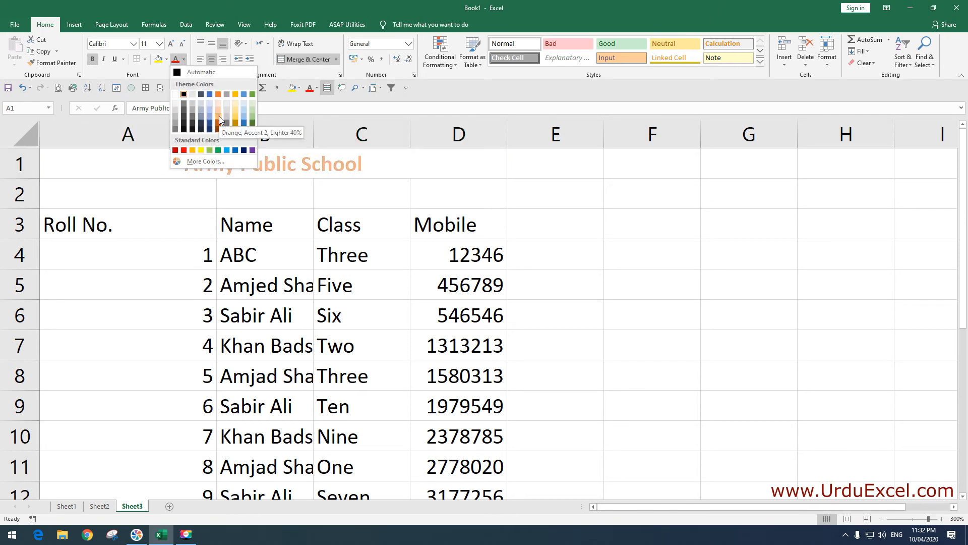
click(253, 123)
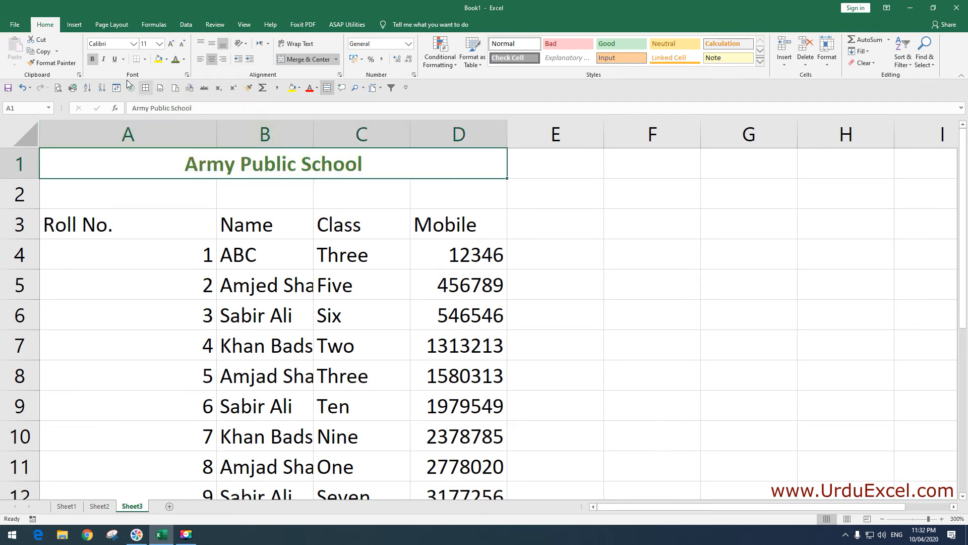
click(115, 59)
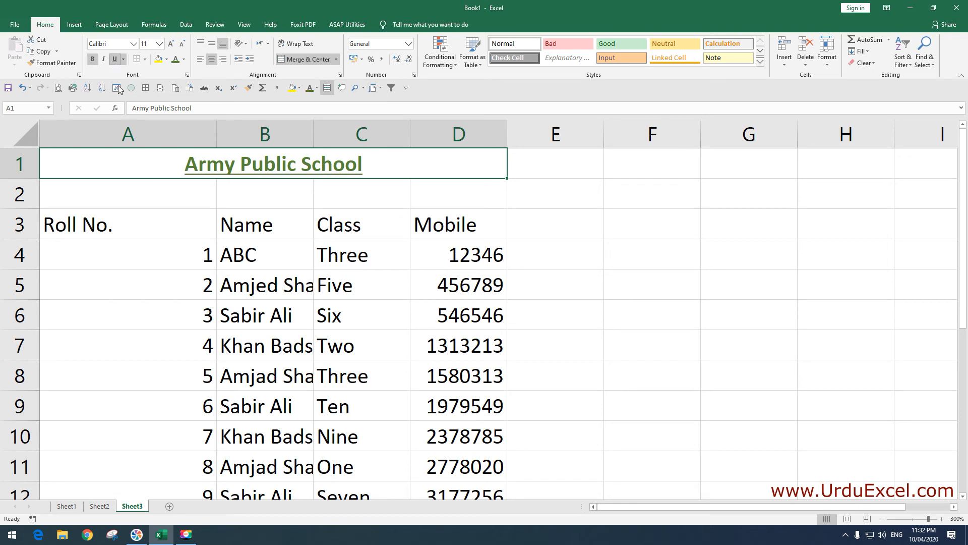
click(80, 226)
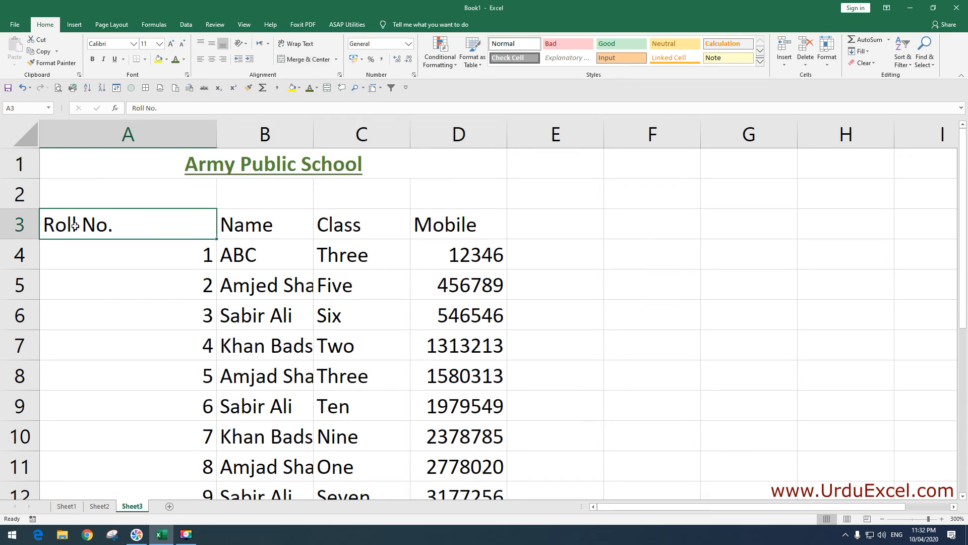
Make the row 3 headings Roll No., Name, Class and Mobile bold, italic and underlined
click(11, 226)
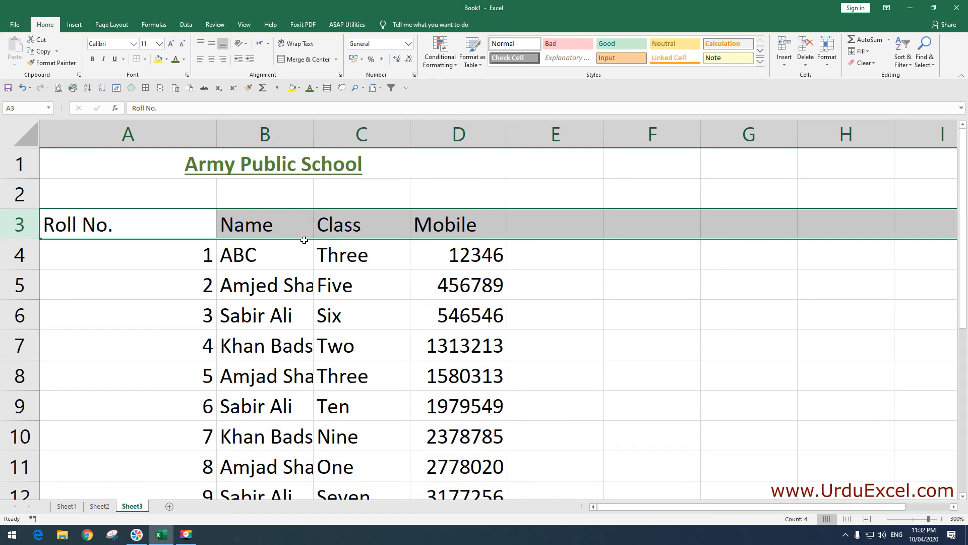
click(93, 60)
click(104, 60)
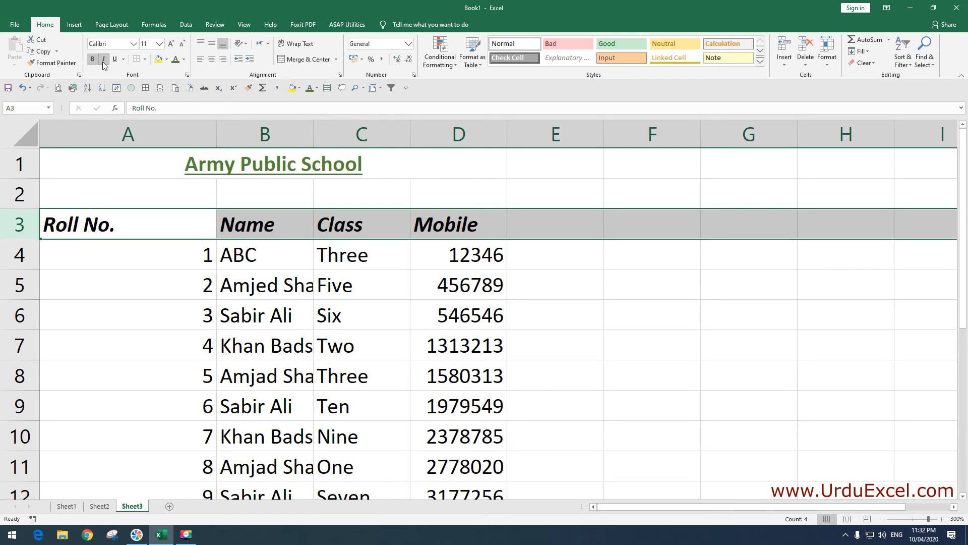
click(113, 59)
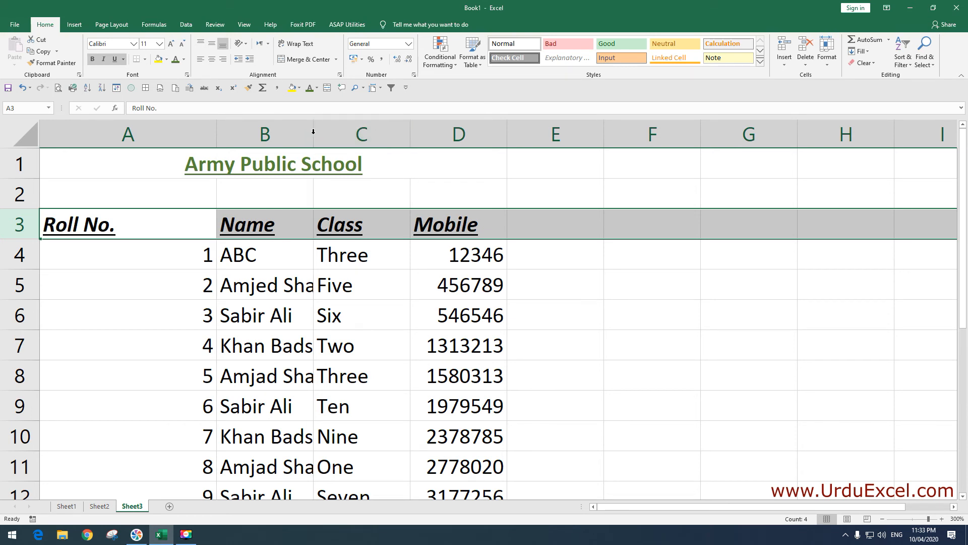
Autofit column B to show the full names, then autofit columns A through D
double_click(312, 134)
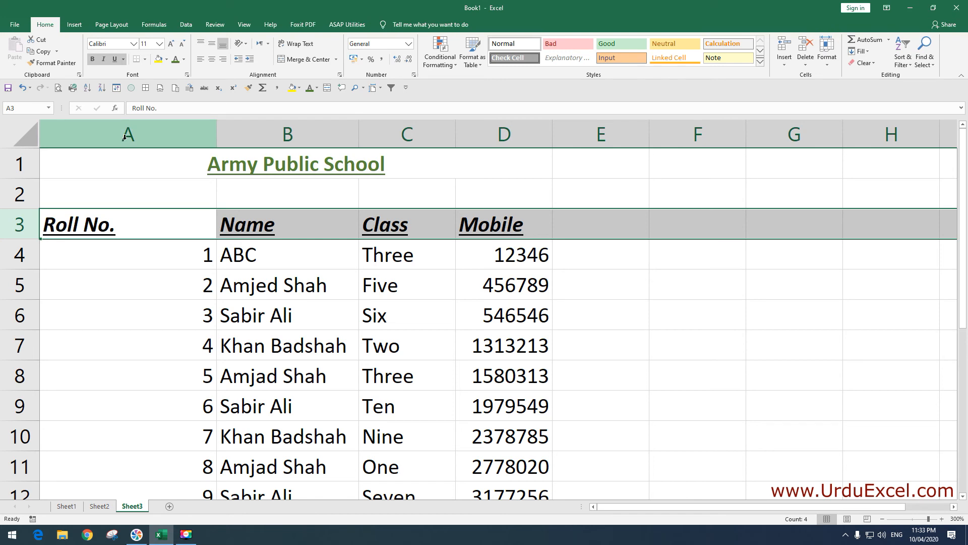
drag(120, 136, 504, 145)
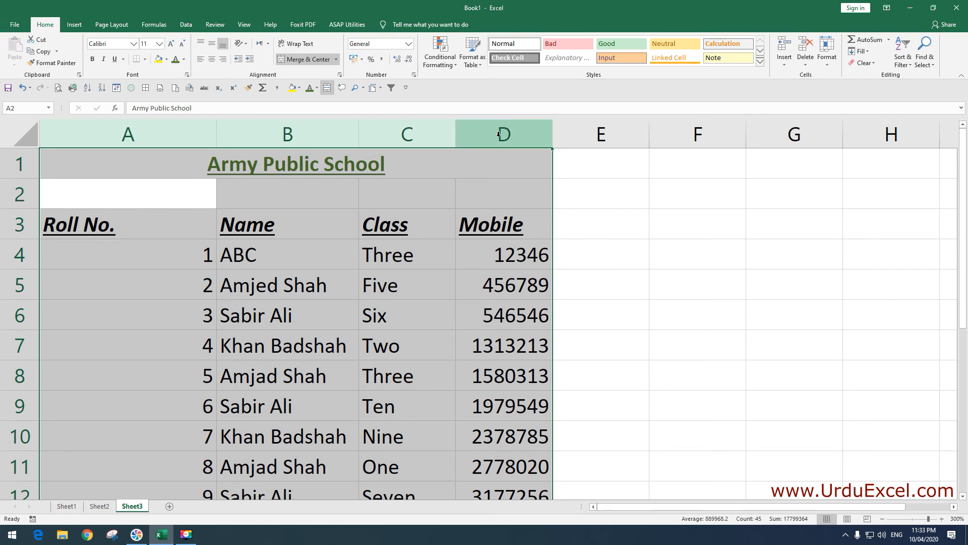
double_click(455, 133)
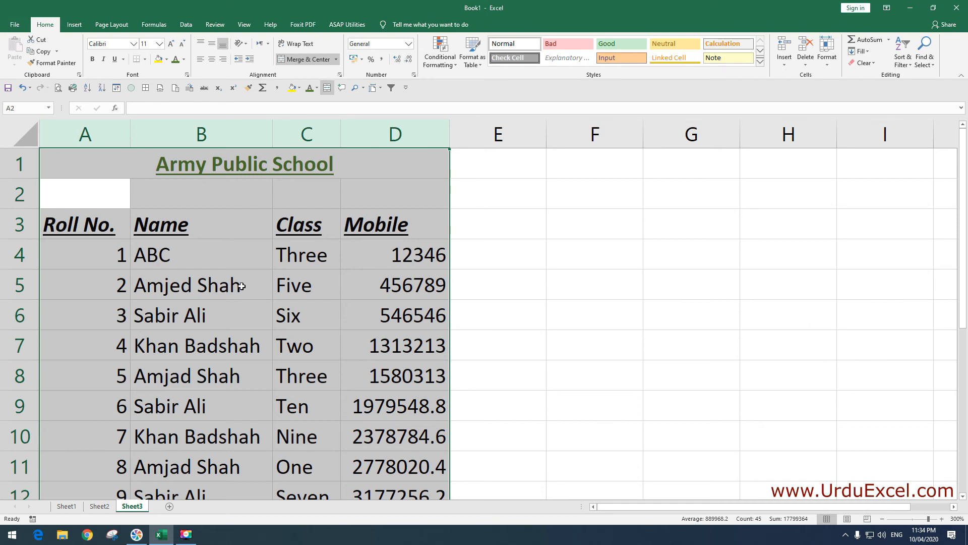
Shrink blank row 2 to 5.25 points, then resize it slightly taller than the data rows
click(50, 264)
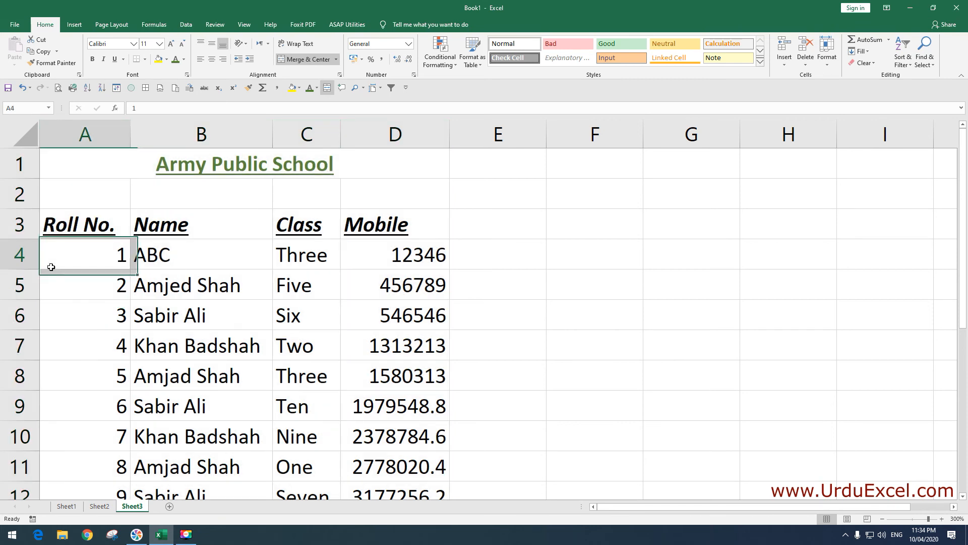
drag(21, 225, 30, 301)
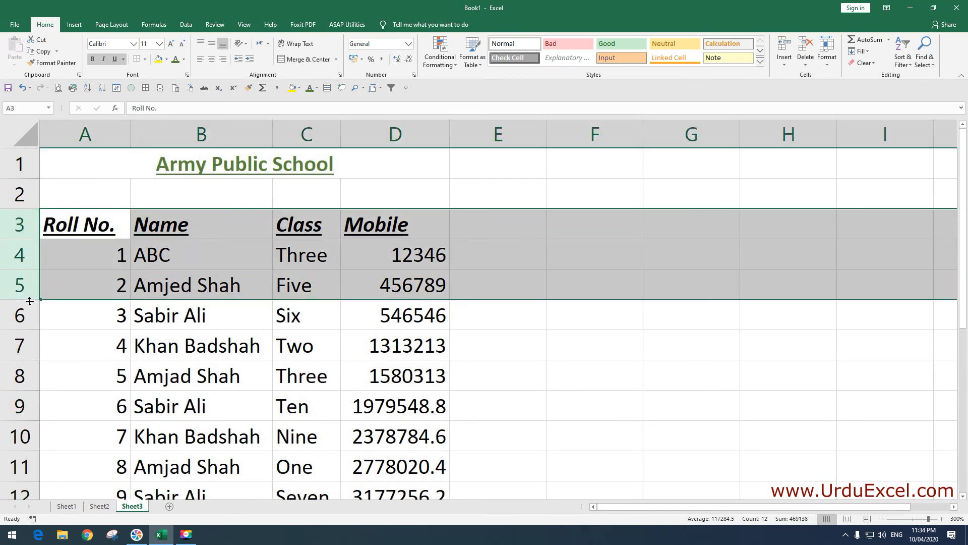
click(25, 223)
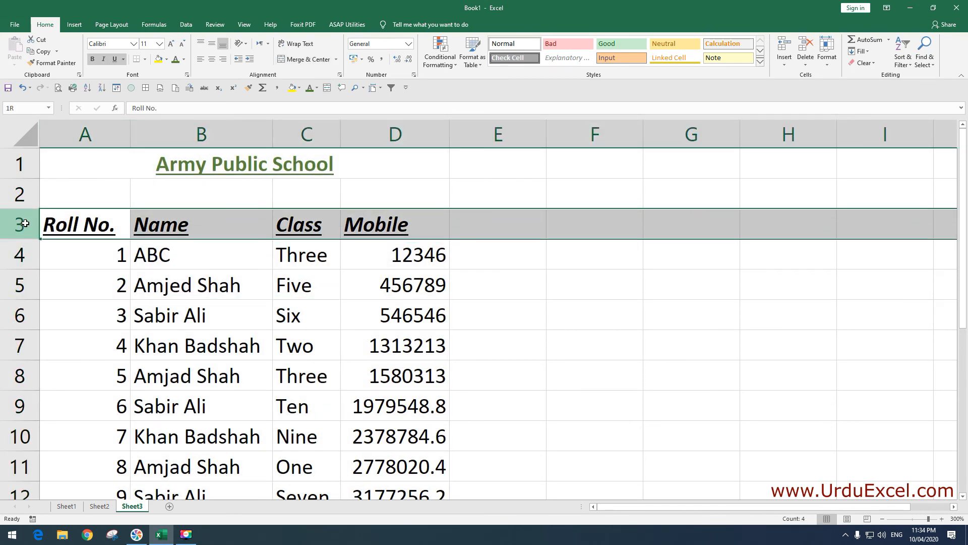
click(22, 199)
drag(22, 208, 35, 190)
click(116, 210)
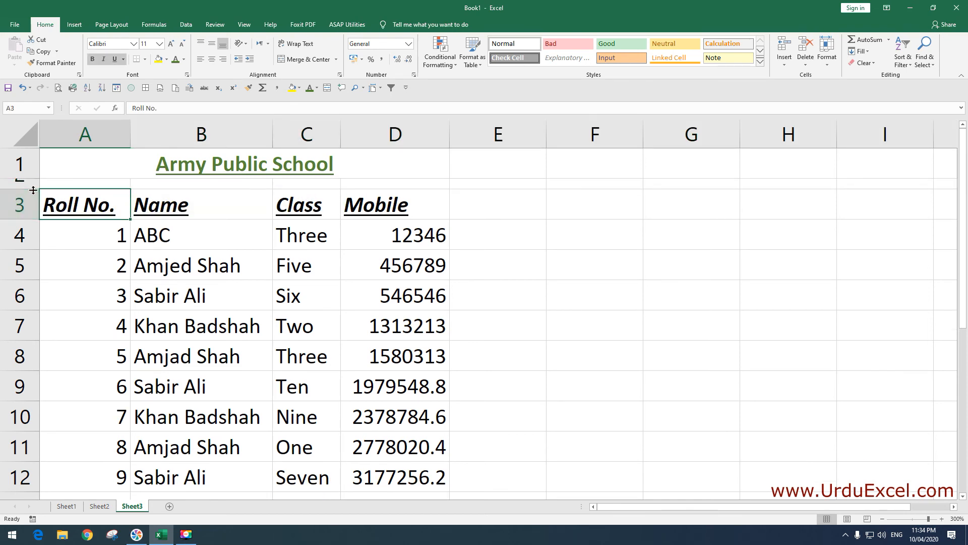
drag(33, 190, 36, 213)
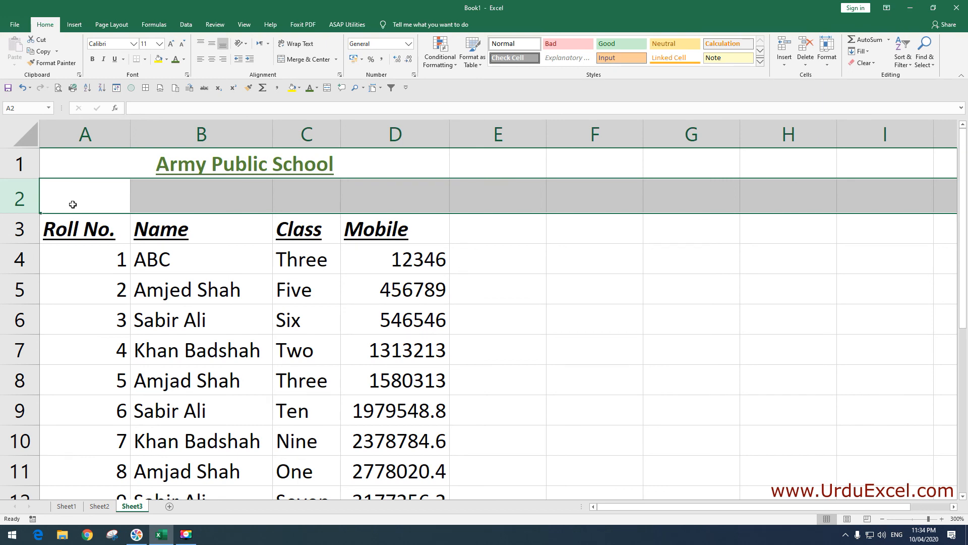
Centre column A so the Roll No. heading and roll numbers 1–10 are centred
click(136, 255)
click(101, 260)
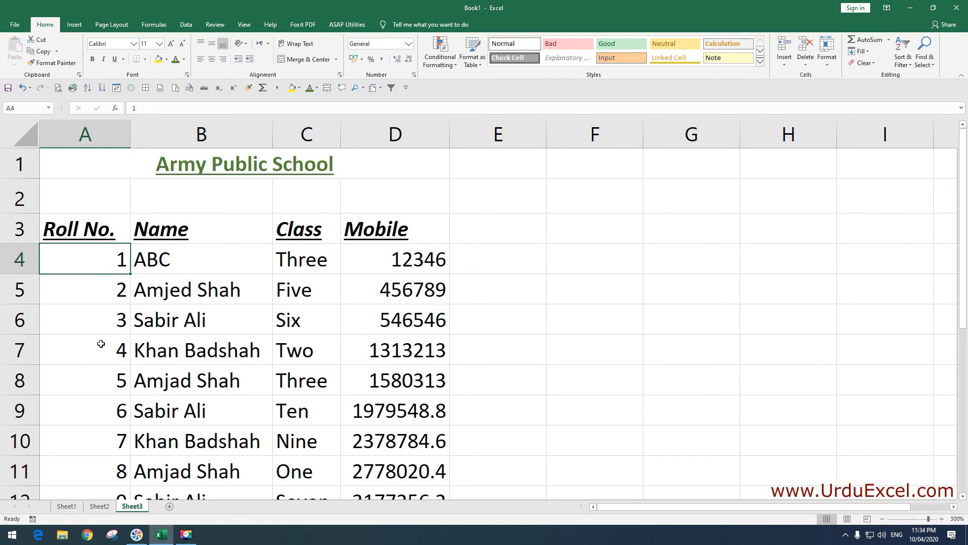
click(77, 132)
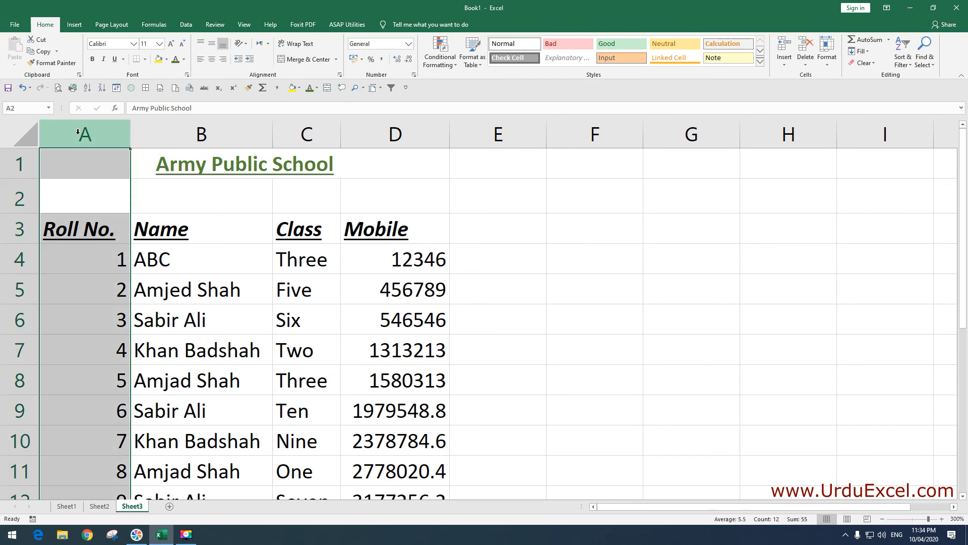
click(213, 62)
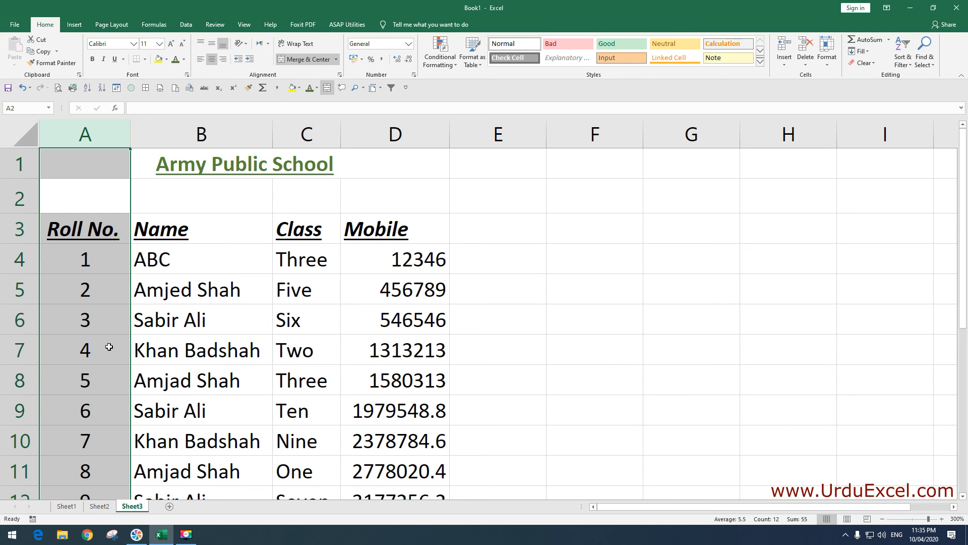
scroll(109, 347, down, 1)
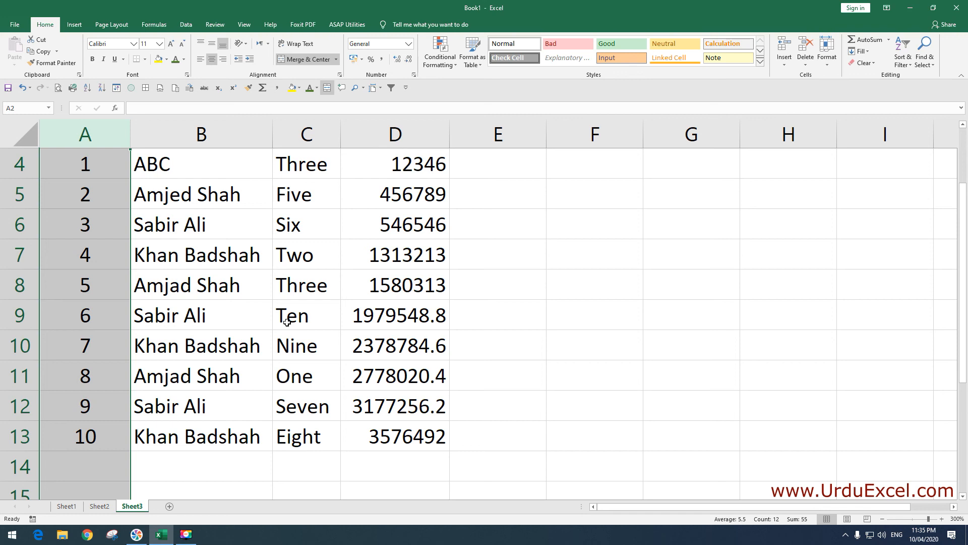
Scroll back to the title and select the header cells A3 to D3
click(211, 254)
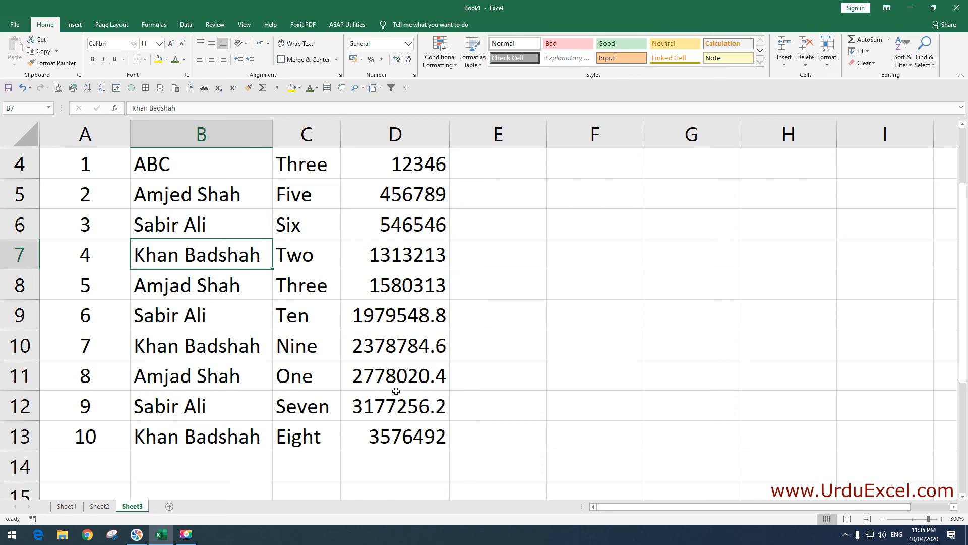
scroll(396, 391, up, 1)
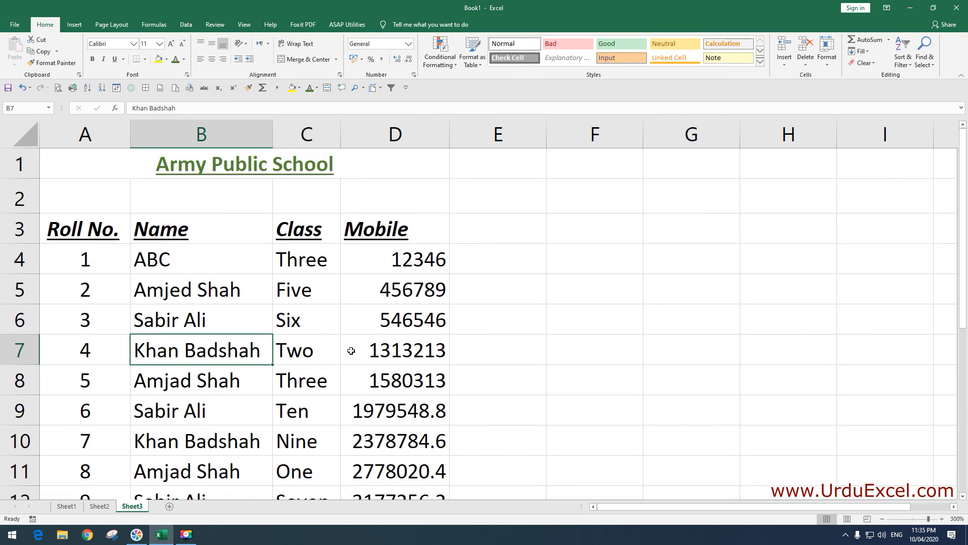
drag(99, 233, 389, 237)
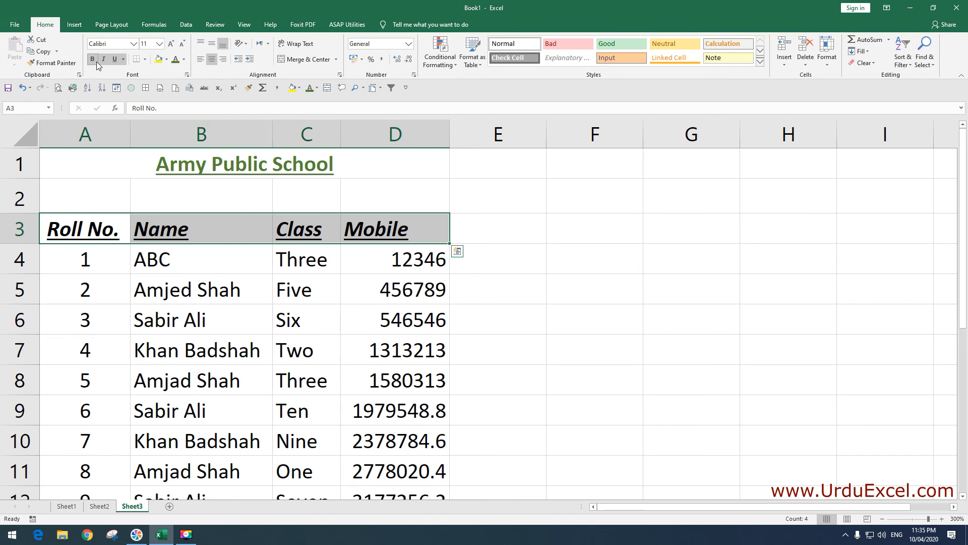
Colour the A3:D3 headings green to match the title
click(179, 63)
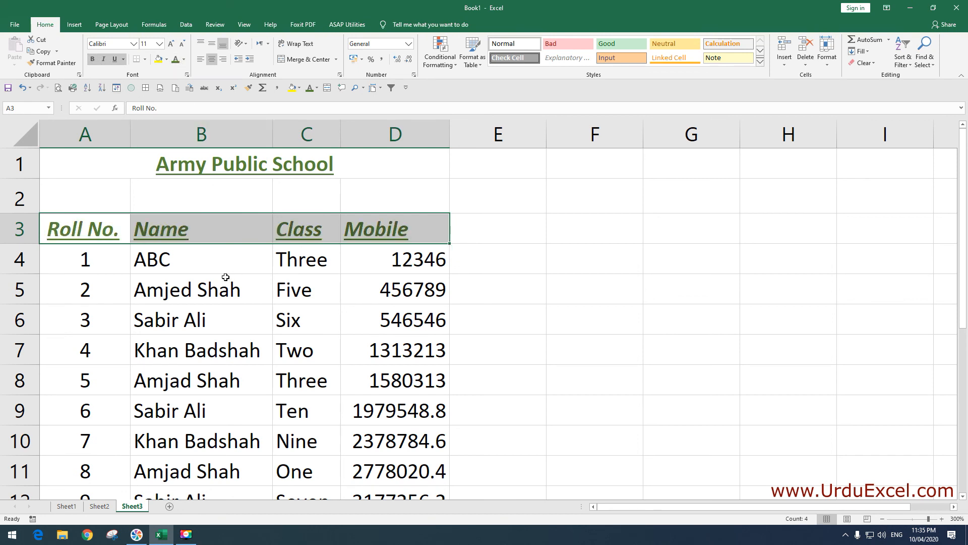
click(225, 276)
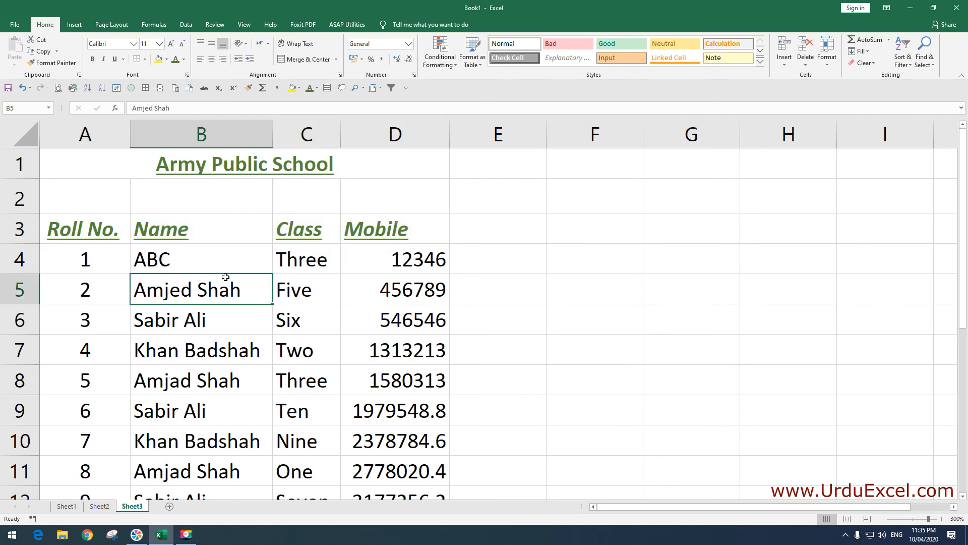